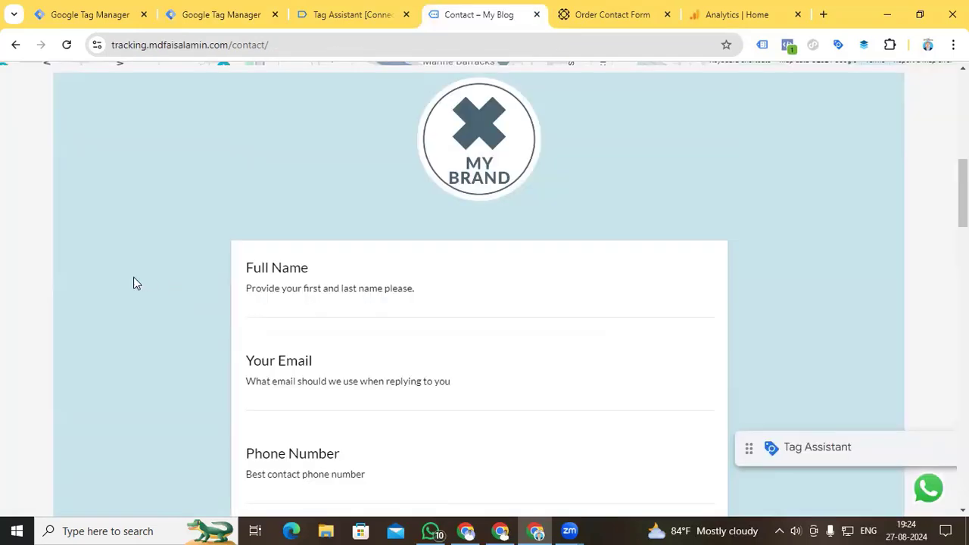
Inspect the contact page's code around the embedded form and search the elements for "iframe"
{"action": "scroll", "coordinate": [153, 301], "scroll_direction": "down", "scroll_amount": 3}
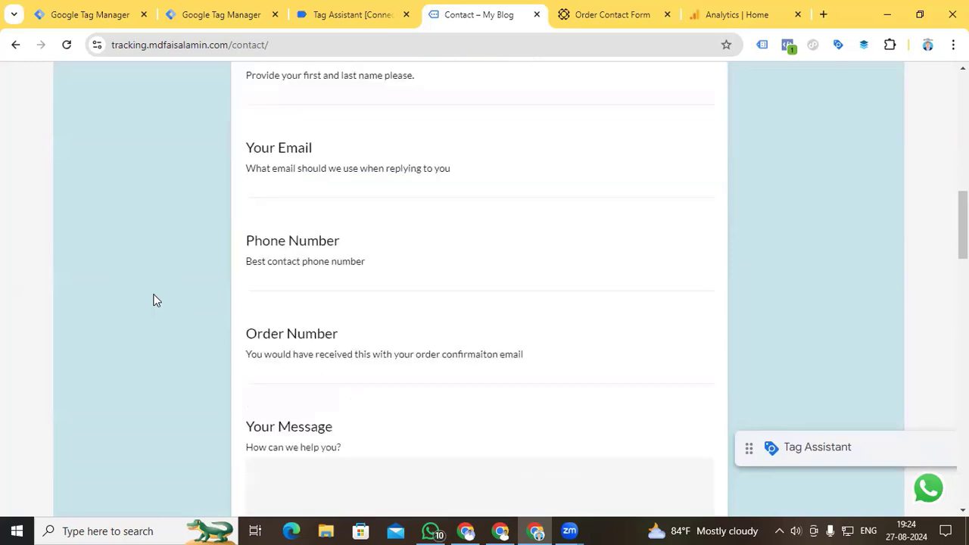
{"action": "right_click", "coordinate": [741, 297]}
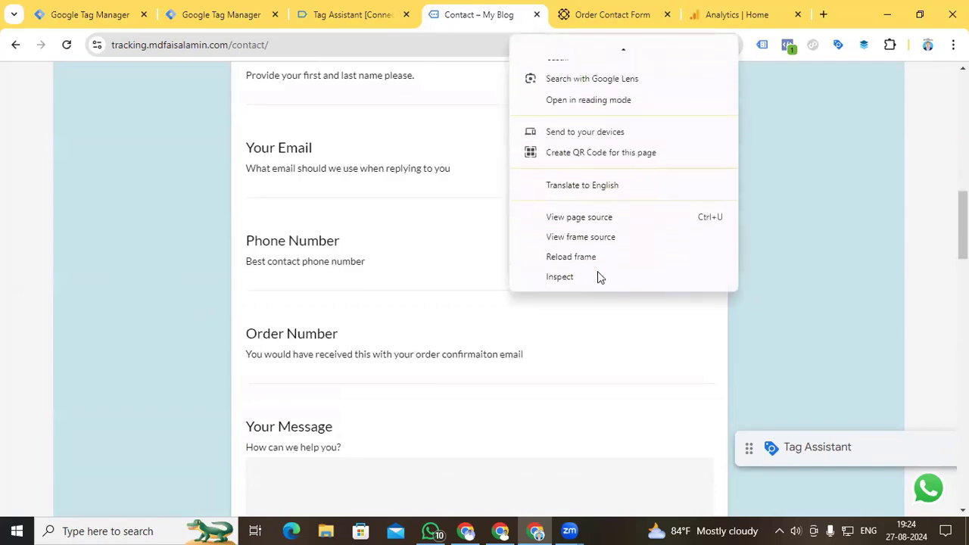
{"action": "left_click", "coordinate": [596, 275]}
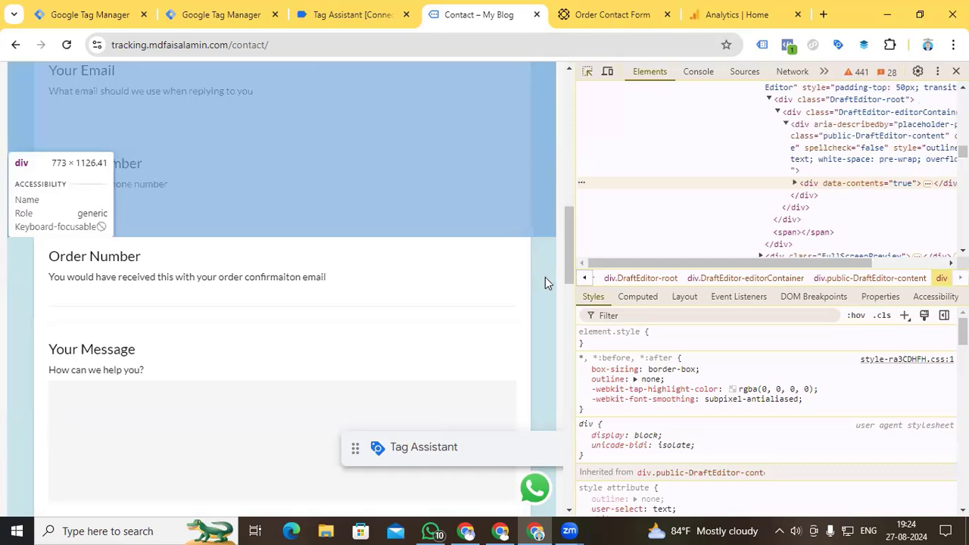
{"action": "scroll", "coordinate": [546, 278], "scroll_direction": "up", "scroll_amount": 3}
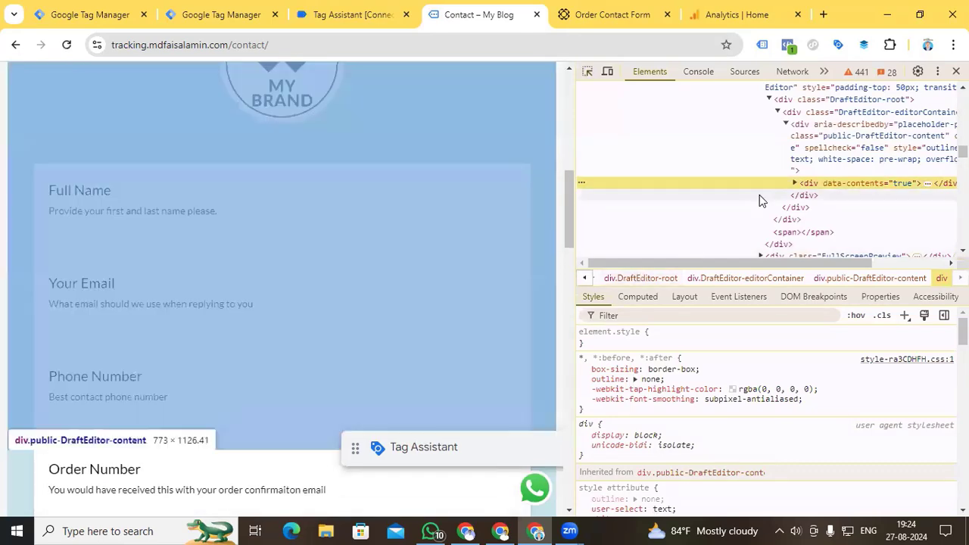
{"action": "key", "text": "ctrl+f"}
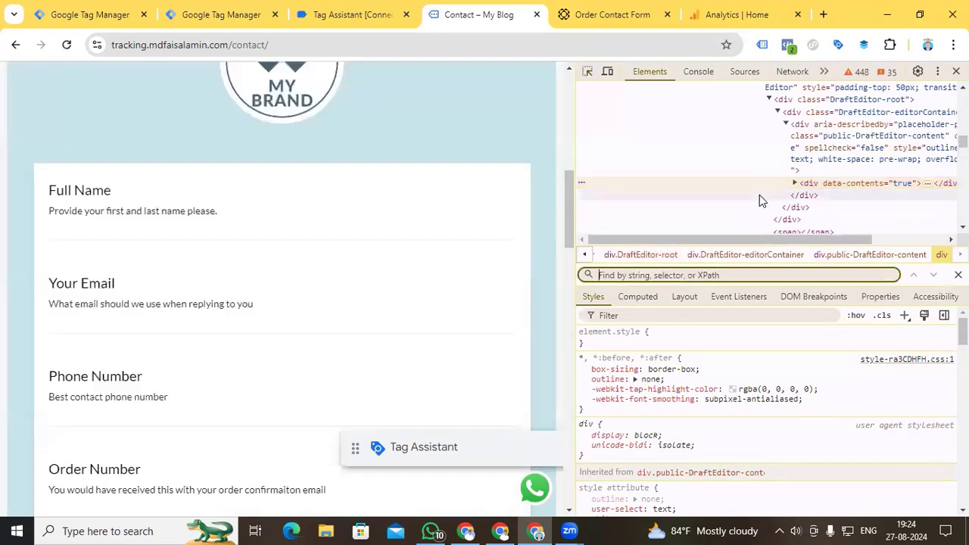
{"action": "type", "text": "ifram"}
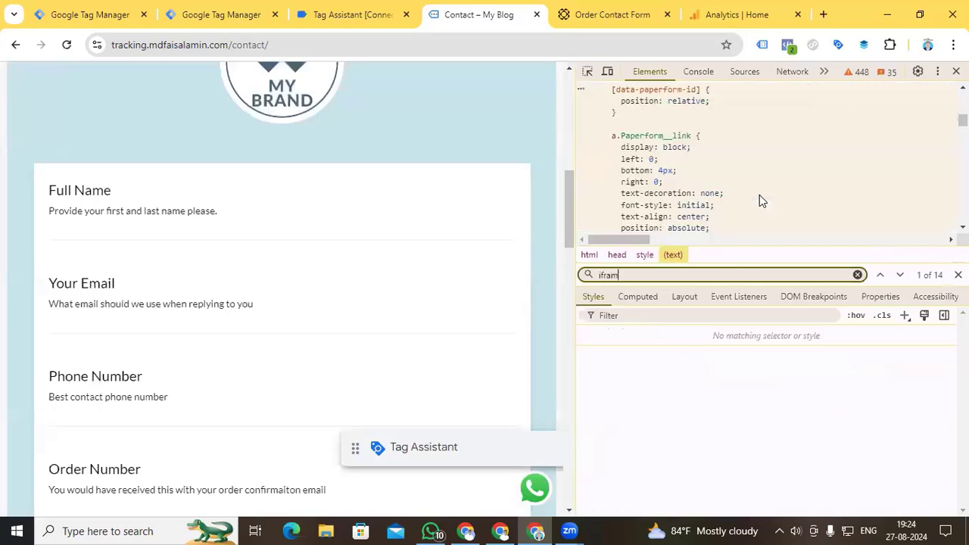
{"action": "type", "text": "e"}
{"action": "key", "text": "Return"}
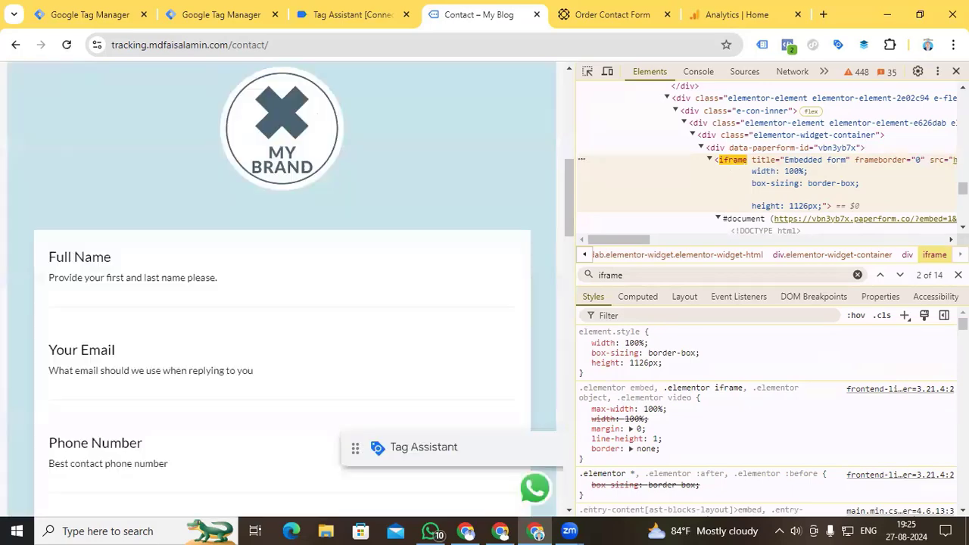
{"action": "key", "text": "F12"}
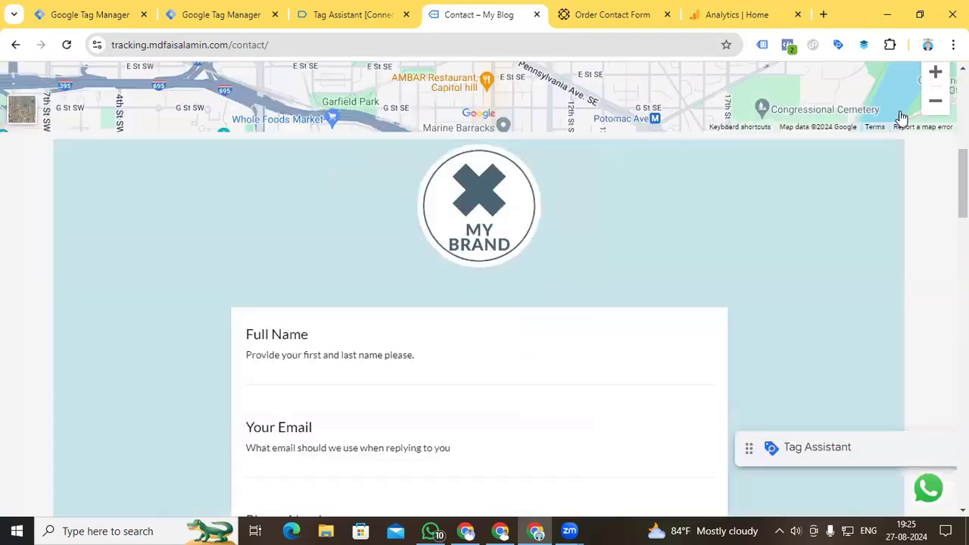
{"action": "scroll", "coordinate": [486, 238], "scroll_direction": "down", "scroll_amount": 2}
In Google Tag Manager, create a Click - All Elements trigger firing on all clicks and save it as "All Elements"
{"action": "left_click", "coordinate": [228, 14]}
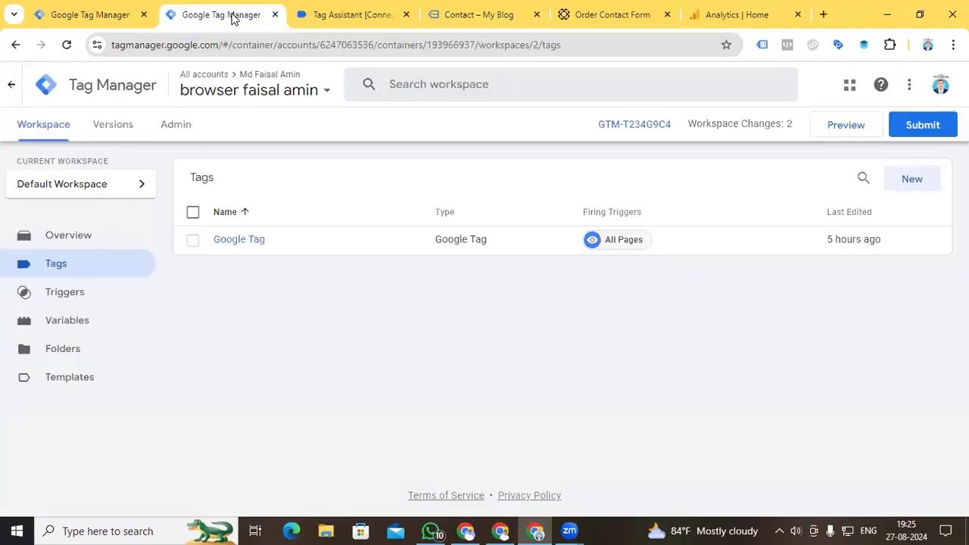
{"action": "left_click", "coordinate": [80, 295]}
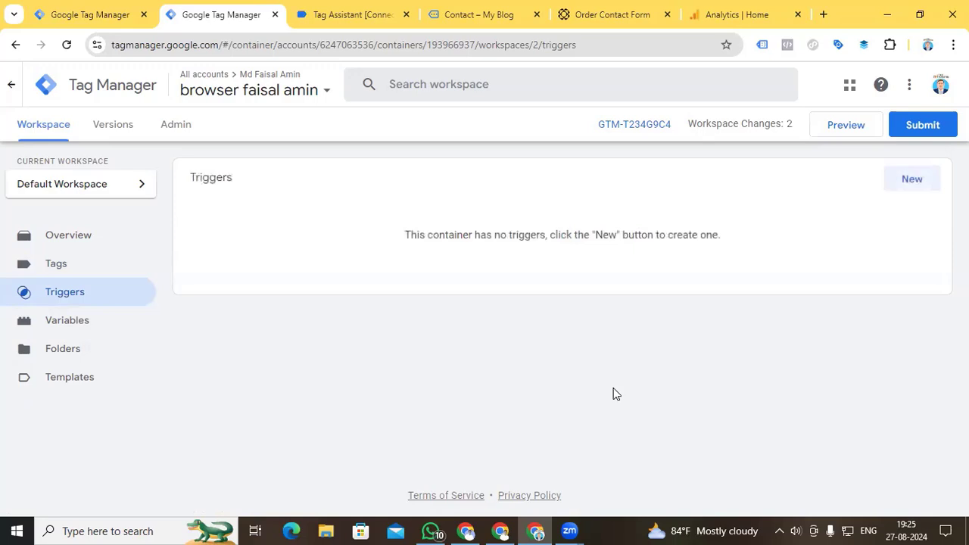
{"action": "left_click", "coordinate": [901, 185]}
{"action": "left_click", "coordinate": [553, 239]}
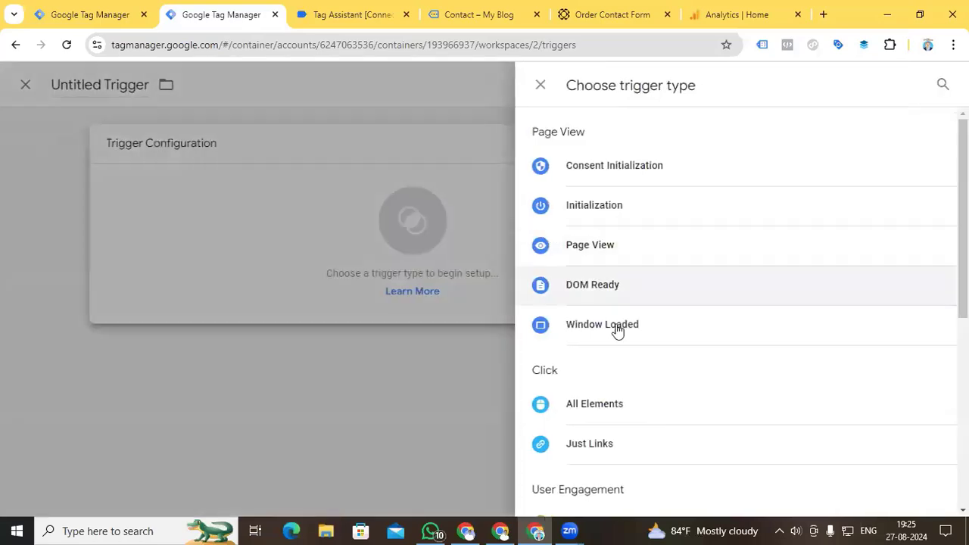
{"action": "left_click", "coordinate": [628, 402]}
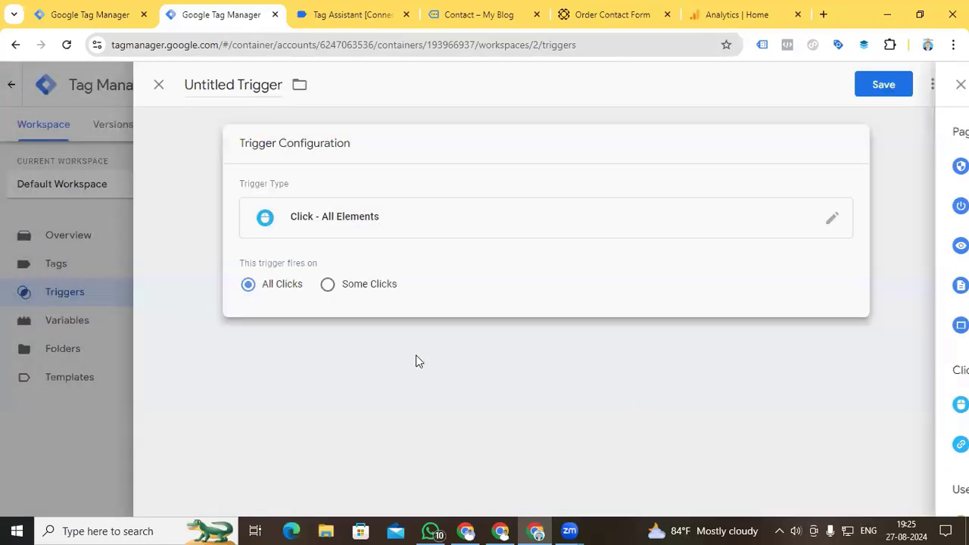
{"action": "left_click", "coordinate": [230, 84]}
{"action": "left_click", "coordinate": [900, 86]}
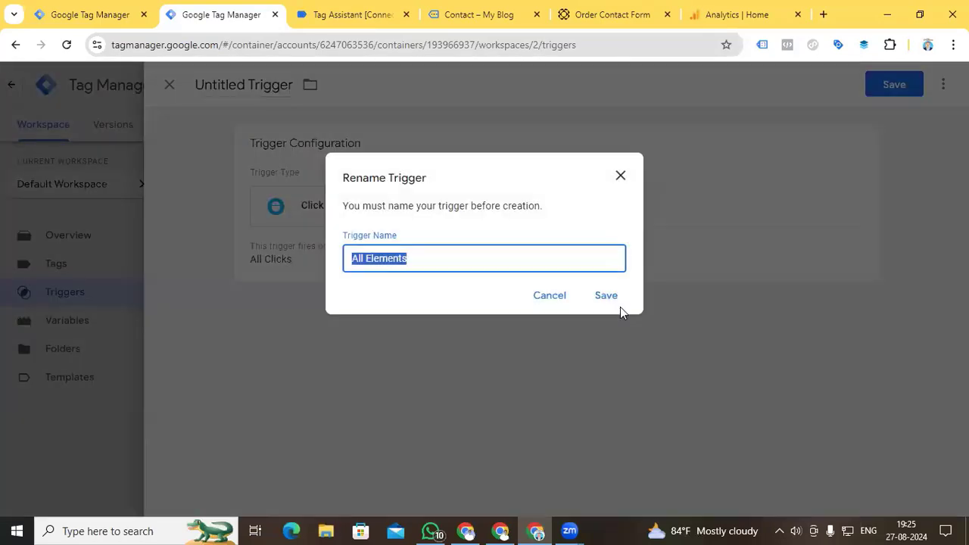
{"action": "left_click", "coordinate": [615, 302]}
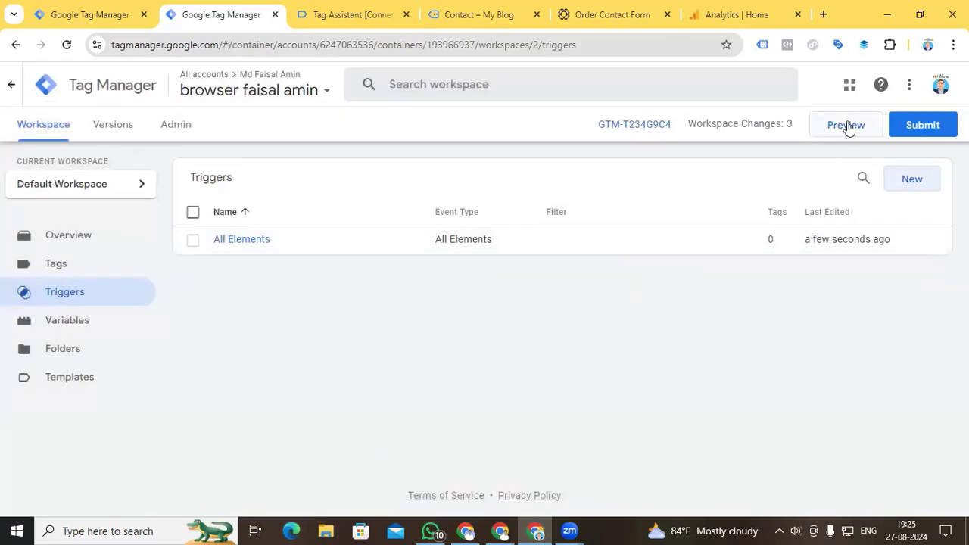
Start the container preview, connect Tag Assistant to the site, and open the site's Contact page
{"action": "left_click", "coordinate": [848, 123]}
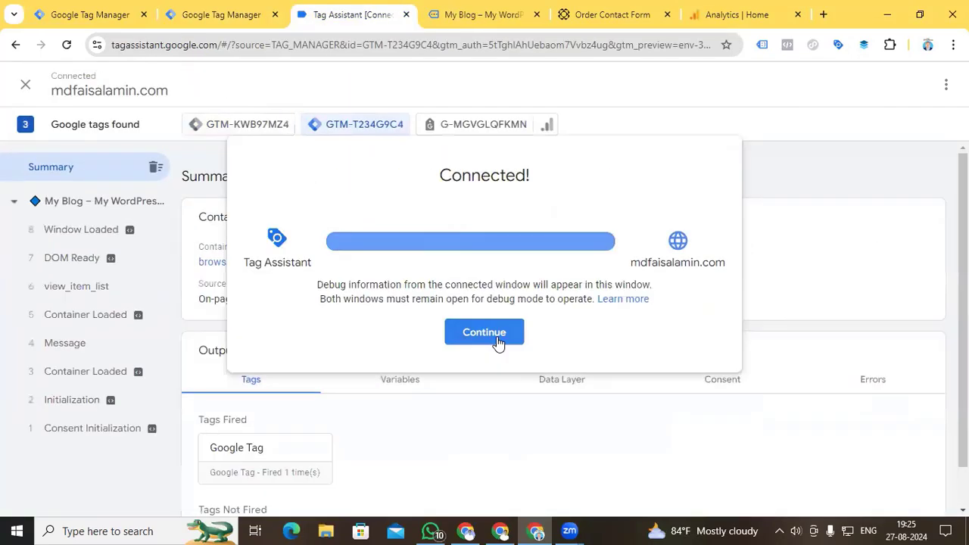
{"action": "left_click", "coordinate": [484, 331]}
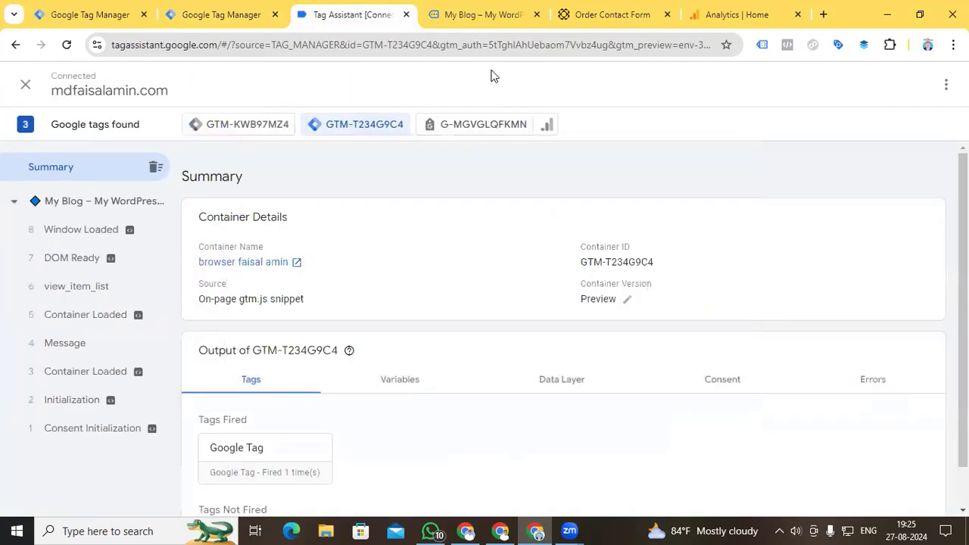
{"action": "left_click", "coordinate": [484, 15]}
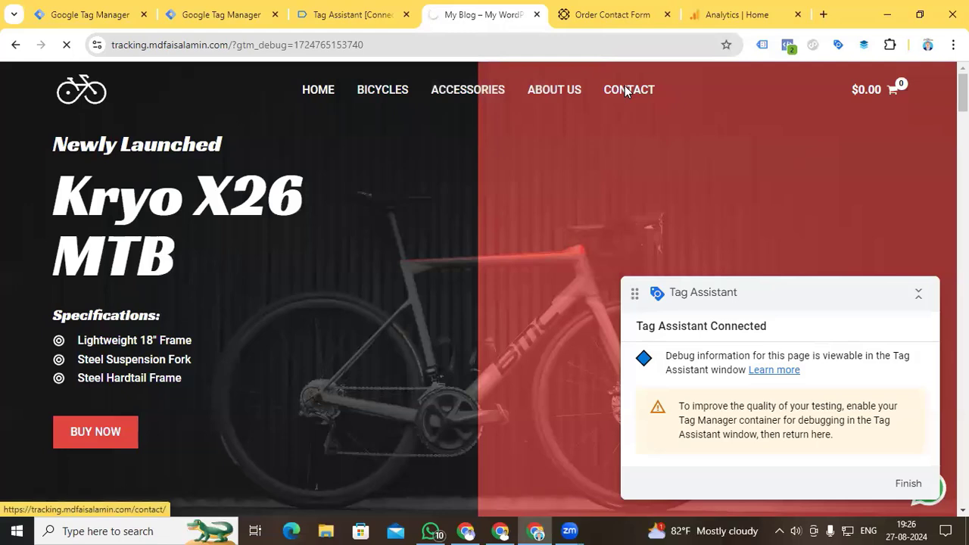
{"action": "left_click", "coordinate": [624, 85]}
Test clicks in the embedded form's email and phone fields and check Tag Assistant for click events
{"action": "scroll", "coordinate": [511, 185], "scroll_direction": "down", "scroll_amount": 1}
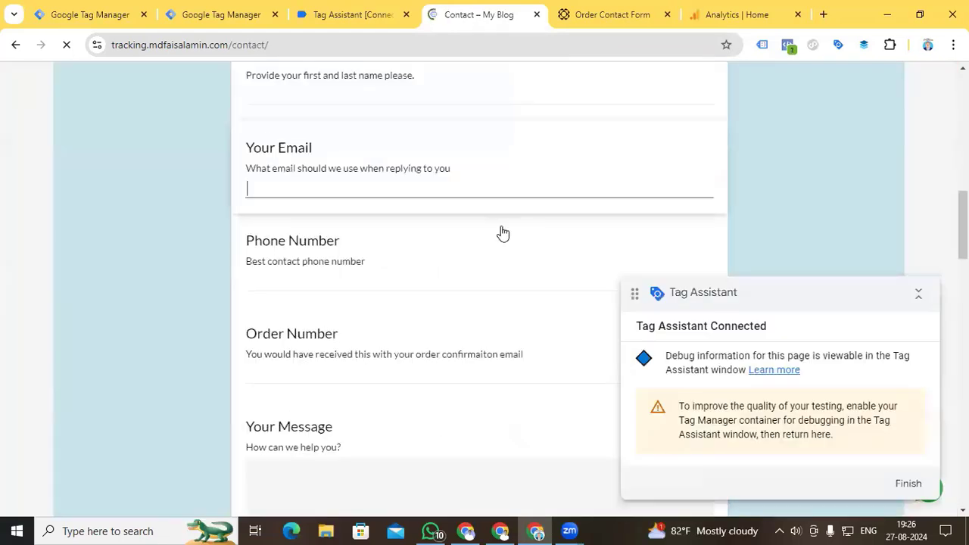
{"action": "left_click", "coordinate": [475, 280]}
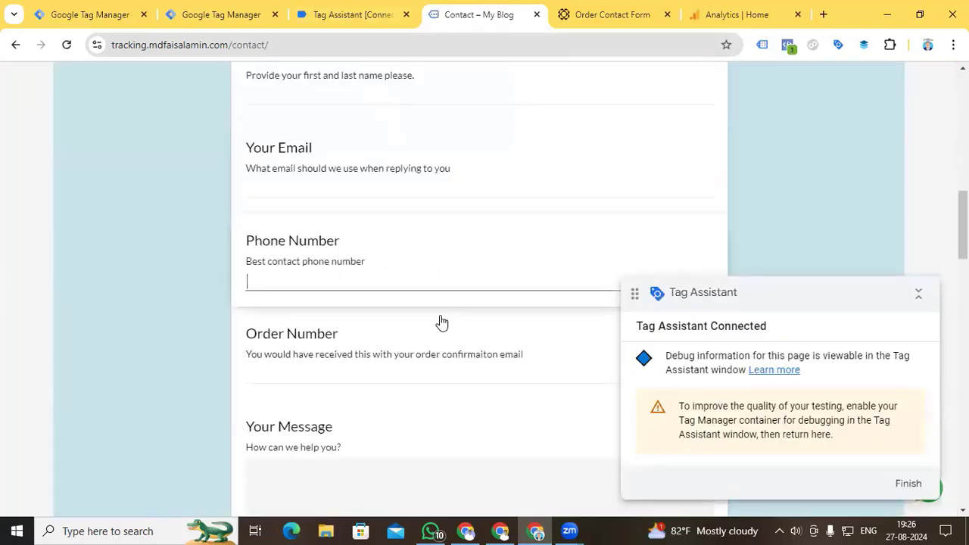
{"action": "left_click", "coordinate": [356, 14]}
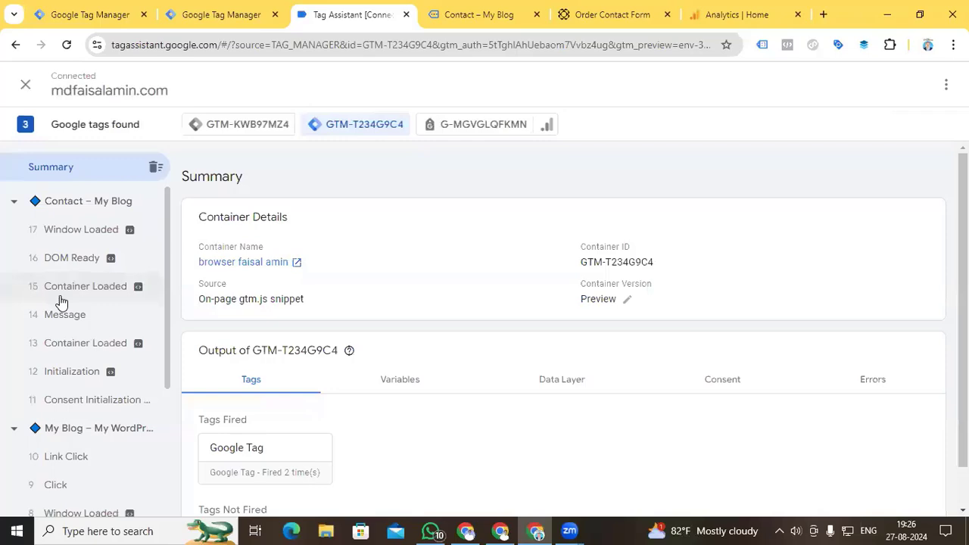
{"action": "key", "text": "ctrl+Tab"}
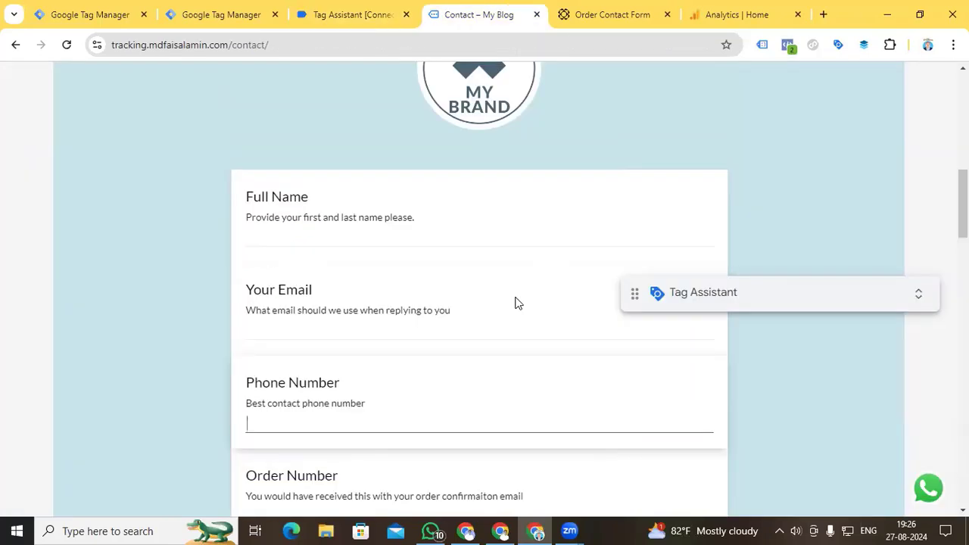
{"action": "left_click", "coordinate": [595, 14]}
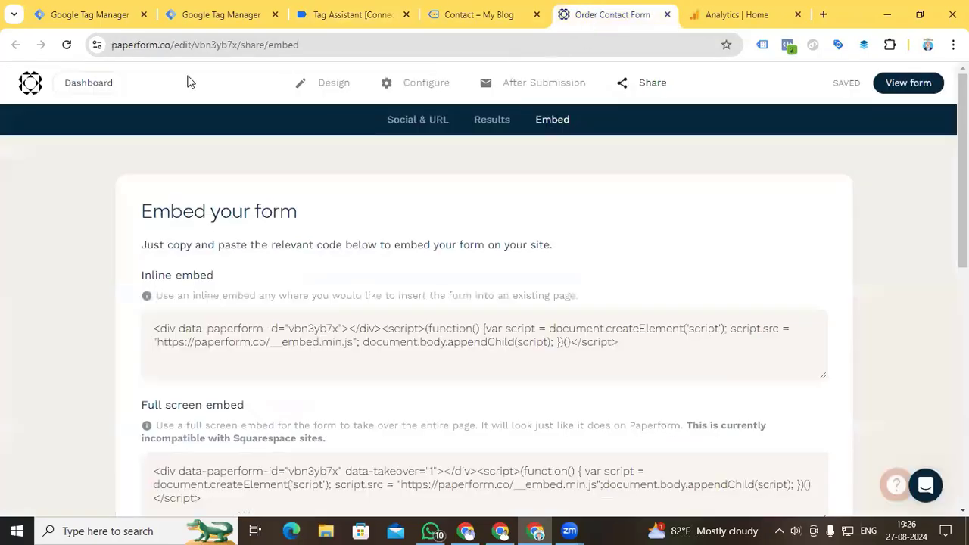
{"action": "left_click", "coordinate": [344, 14]}
{"action": "key", "text": "ctrl+Tab"}
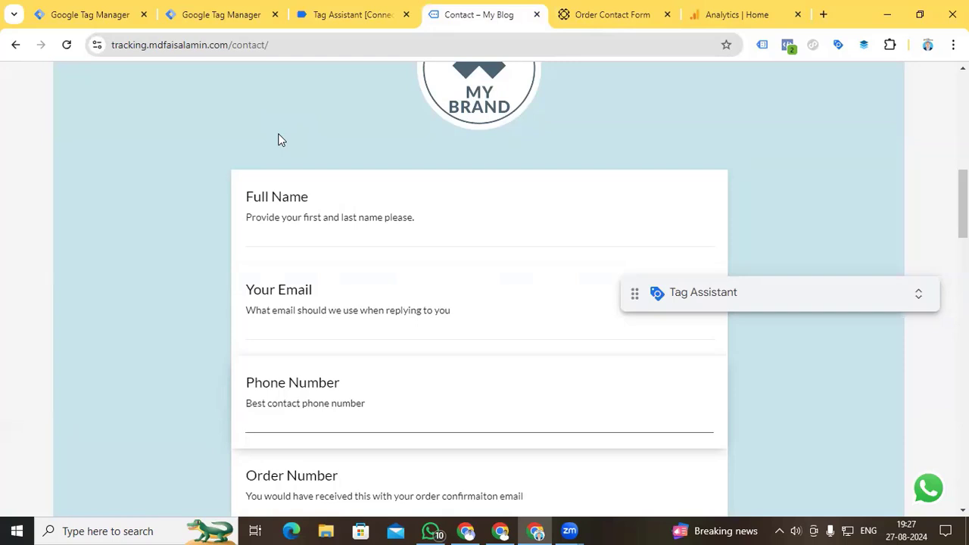
{"action": "left_click", "coordinate": [585, 12]}
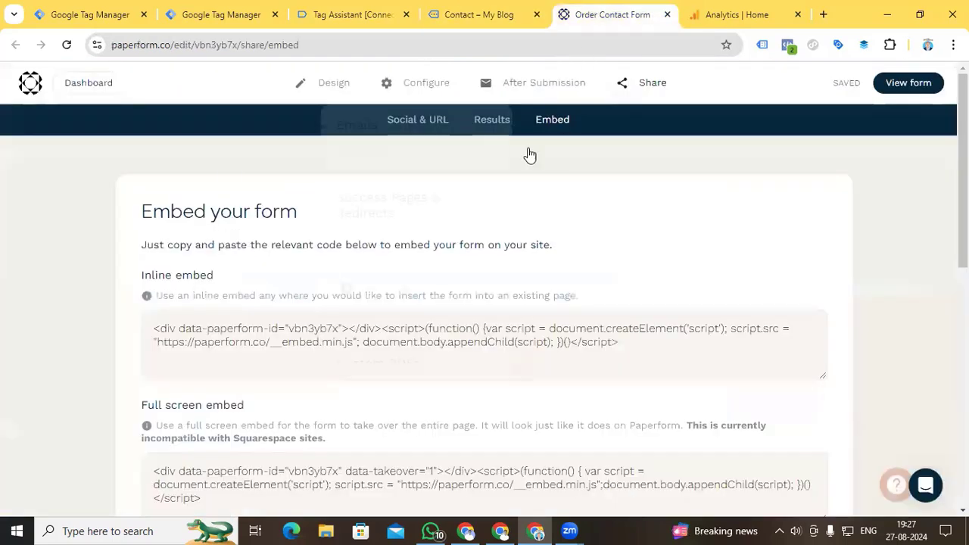
In Google Tag Manager, create a new container named "iframe container" with Web as the target platform in the same account
{"action": "left_click", "coordinate": [221, 15]}
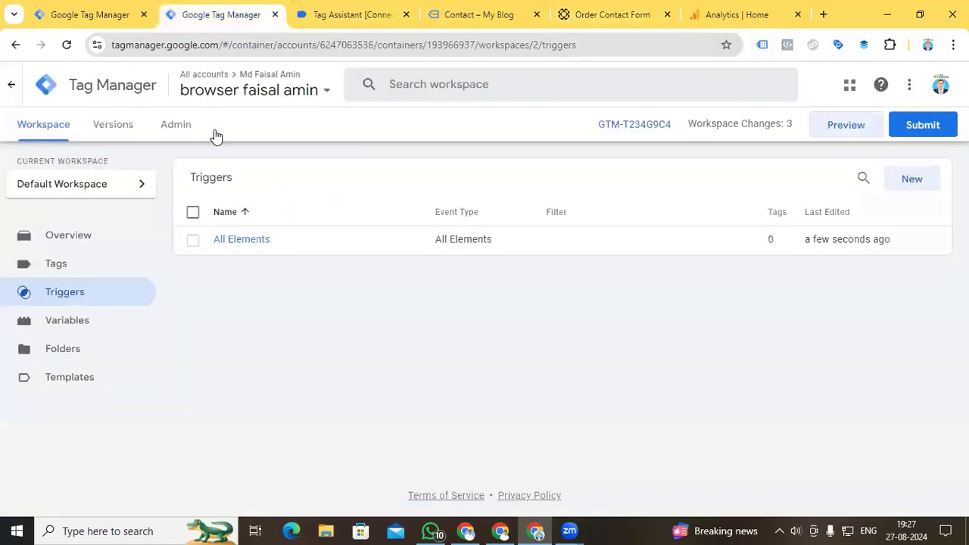
{"action": "left_click", "coordinate": [323, 100]}
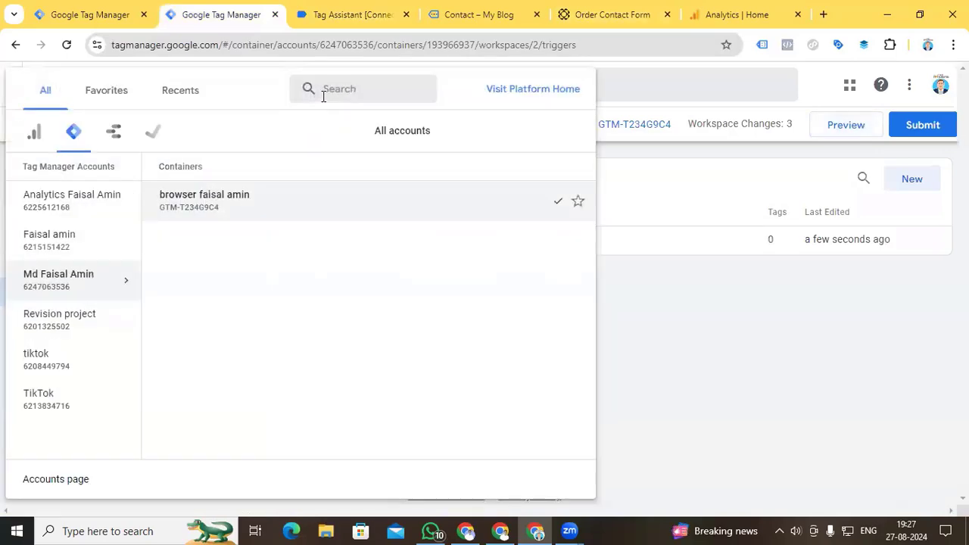
{"action": "left_click", "coordinate": [126, 290]}
{"action": "left_click", "coordinate": [843, 198]}
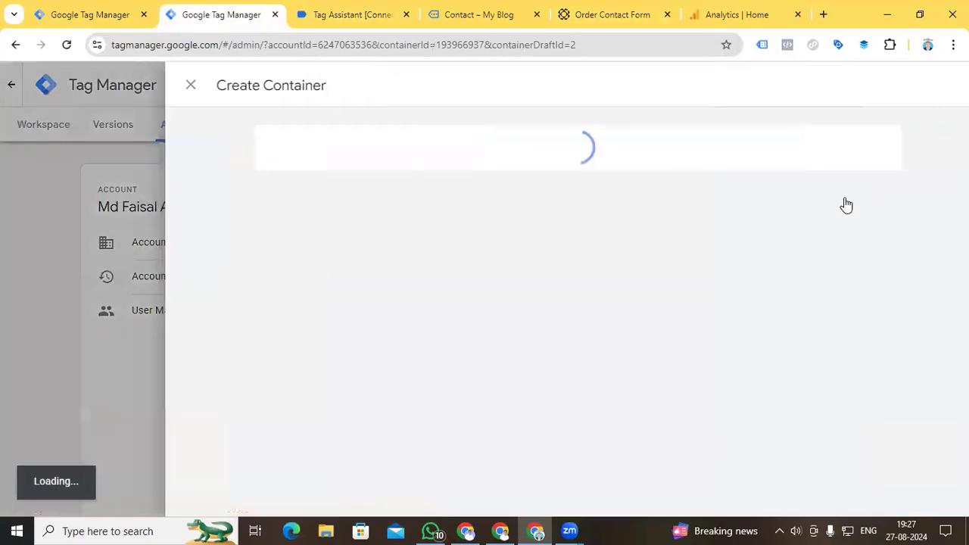
{"action": "left_click", "coordinate": [364, 217]}
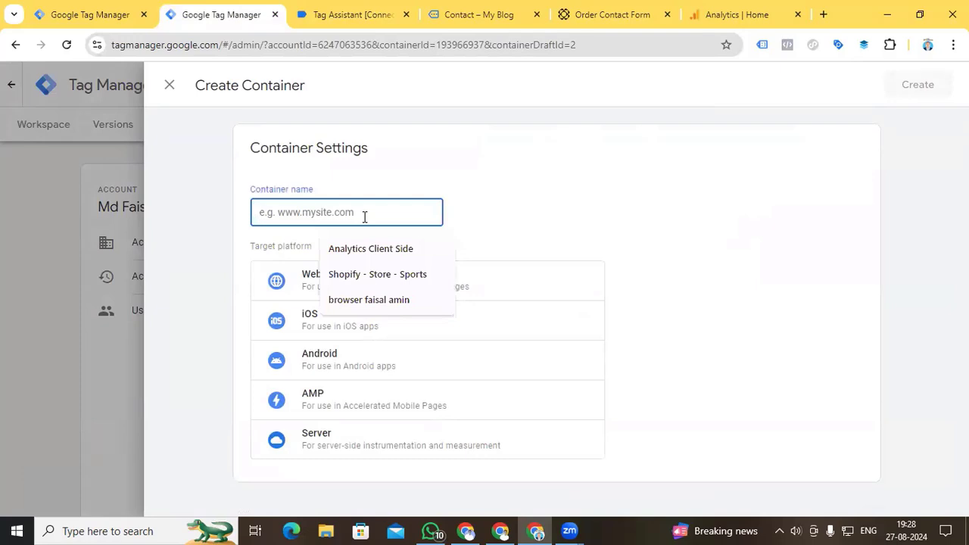
{"action": "type", "text": "iframe container"}
{"action": "left_click", "coordinate": [346, 277]}
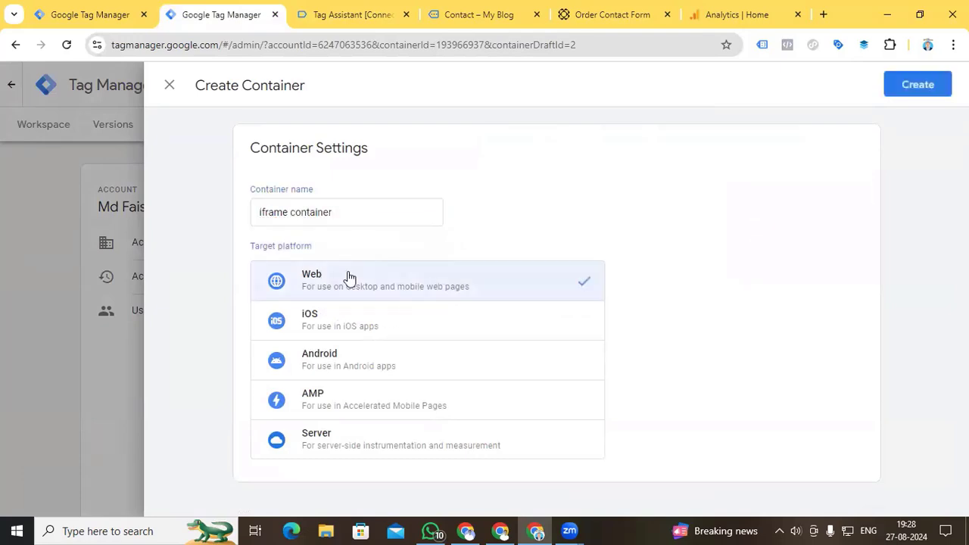
{"action": "left_click", "coordinate": [915, 88]}
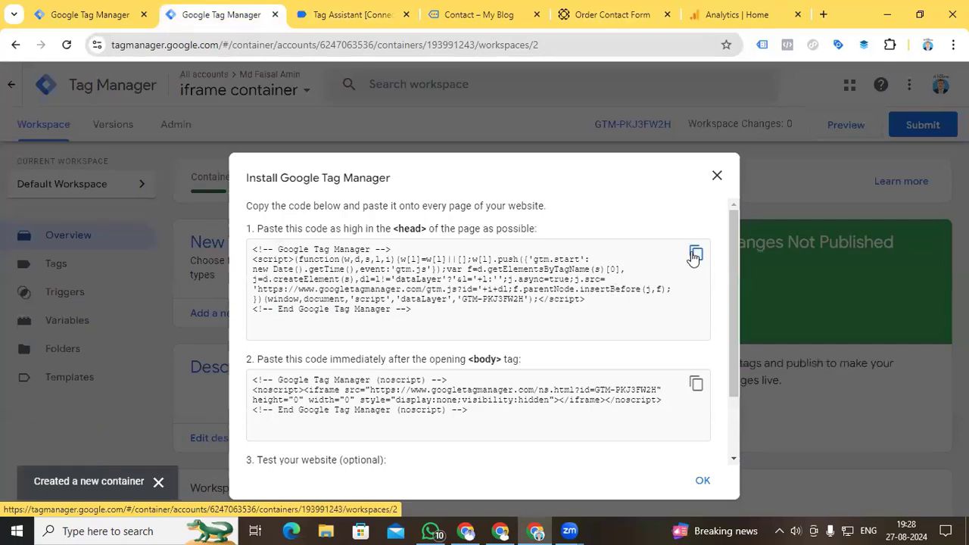
Copy the new container's head snippet and paste it into the page load scripts of the Paperform form's analytics settings
{"action": "left_click", "coordinate": [695, 253]}
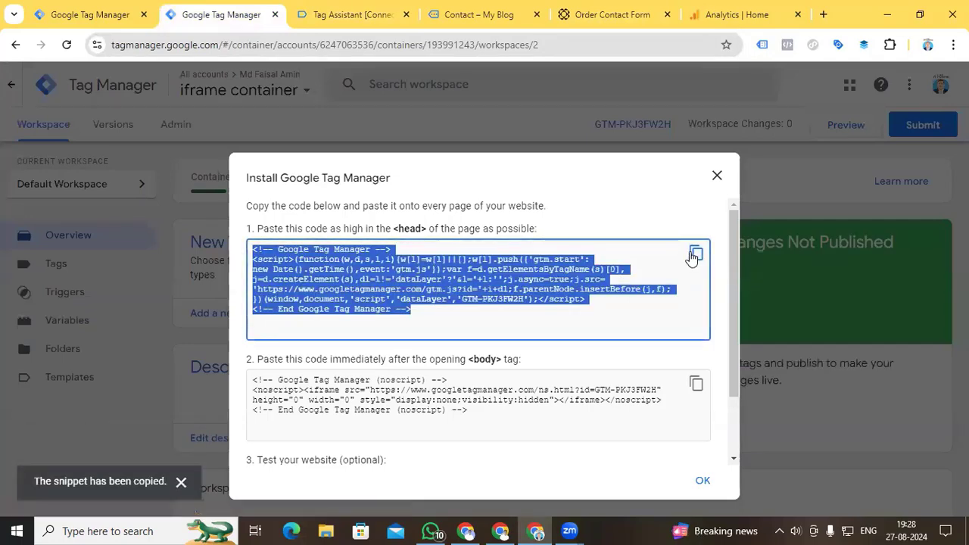
{"action": "left_click", "coordinate": [606, 17]}
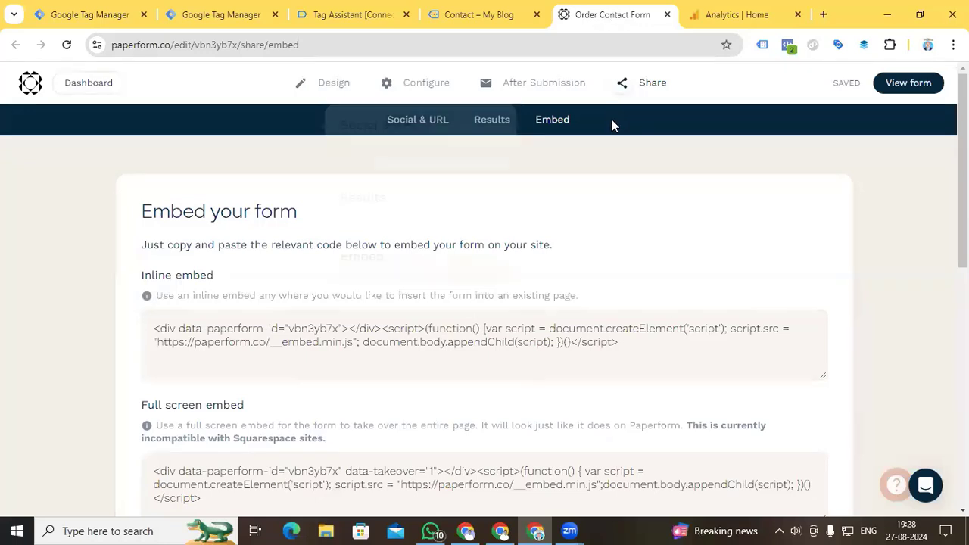
{"action": "left_click", "coordinate": [415, 82]}
{"action": "scroll", "coordinate": [380, 298], "scroll_direction": "down", "scroll_amount": 1}
{"action": "scroll", "coordinate": [380, 297], "scroll_direction": "down", "scroll_amount": 3}
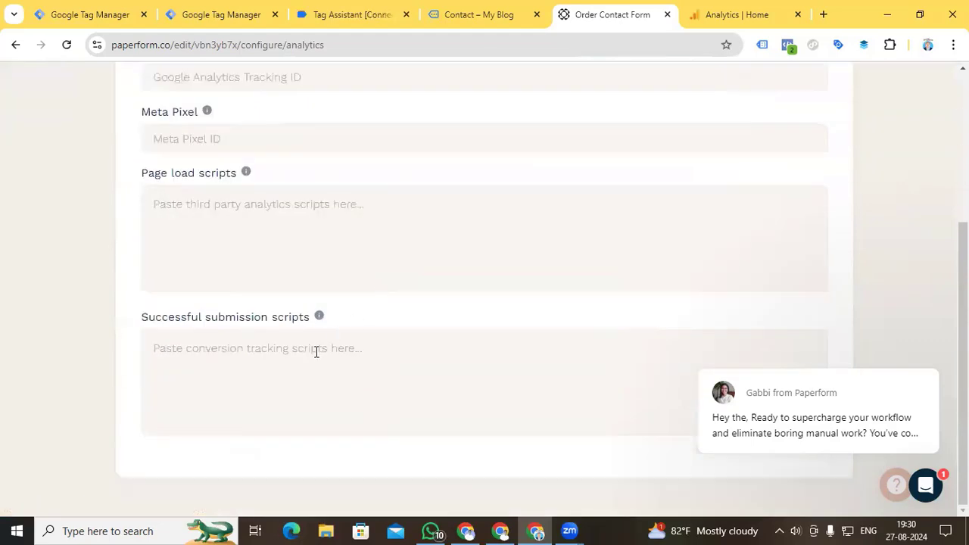
{"action": "left_click", "coordinate": [248, 242]}
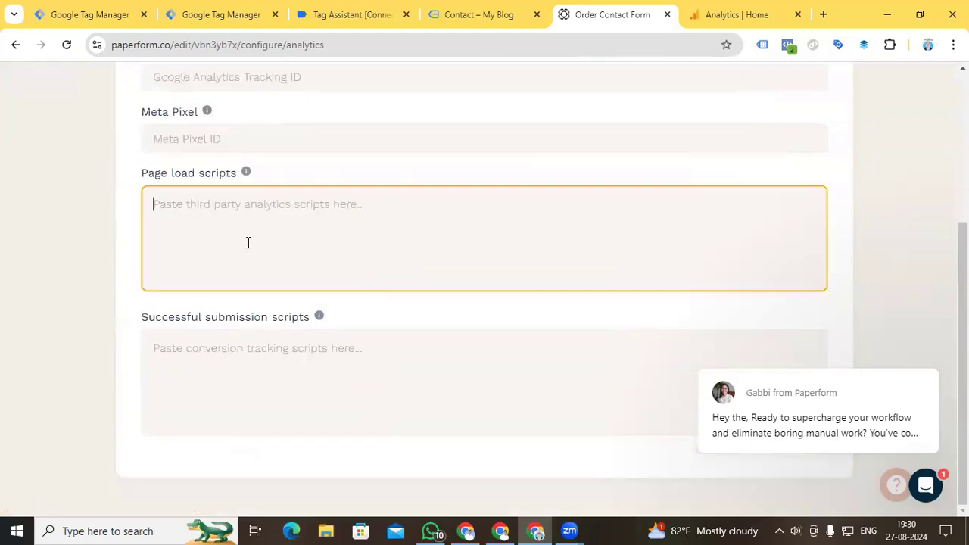
{"action": "key", "text": "ctrl+v"}
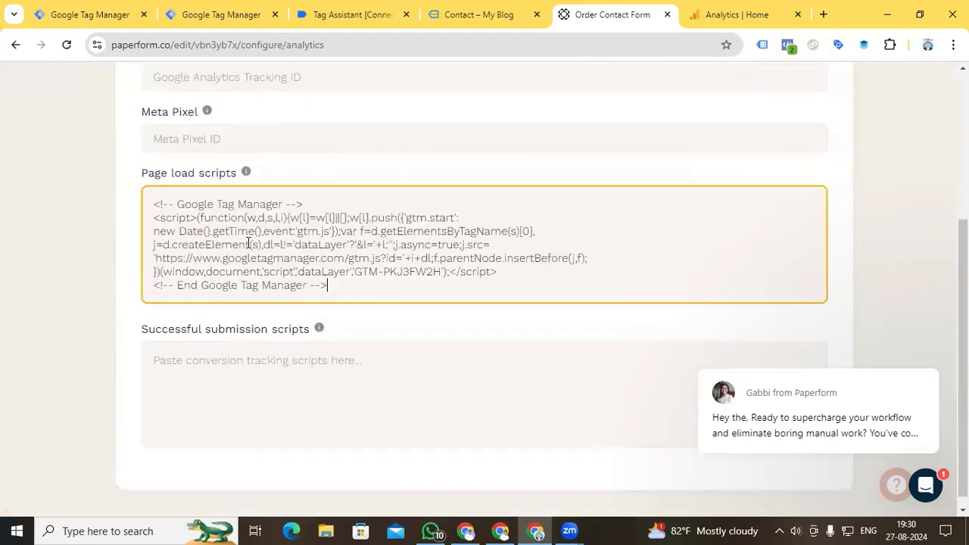
Paste the same container snippet into the successful submission scripts of the Paperform analytics settings
{"action": "left_click", "coordinate": [254, 389]}
{"action": "key", "text": "ctrl+v"}
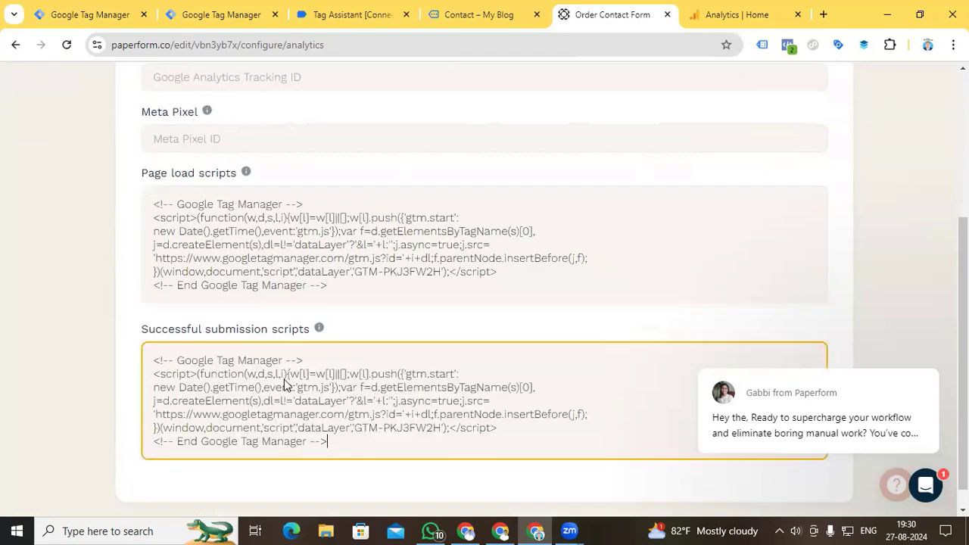
{"action": "scroll", "coordinate": [254, 388], "scroll_direction": "up", "scroll_amount": 3}
{"action": "mouse_move", "coordinate": [477, 73]}
In Google Tag Manager's iframe container, create and save a click trigger for all elements named "All Elements"
{"action": "left_click", "coordinate": [217, 15]}
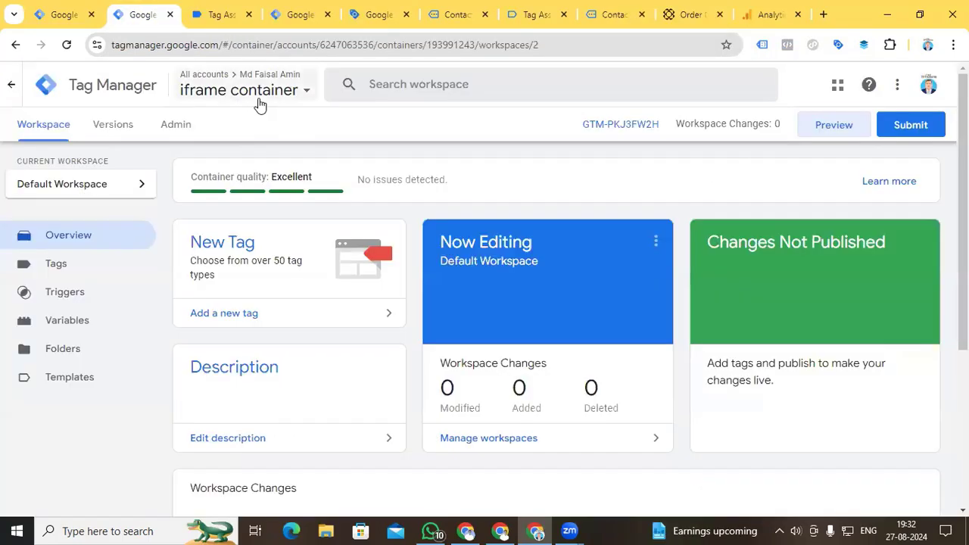
{"action": "left_click", "coordinate": [91, 300]}
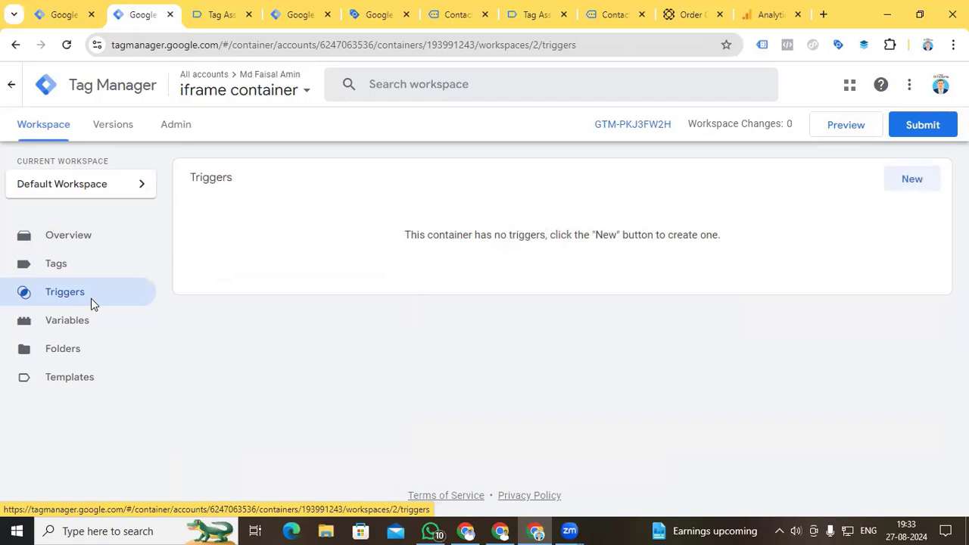
{"action": "left_click", "coordinate": [916, 180]}
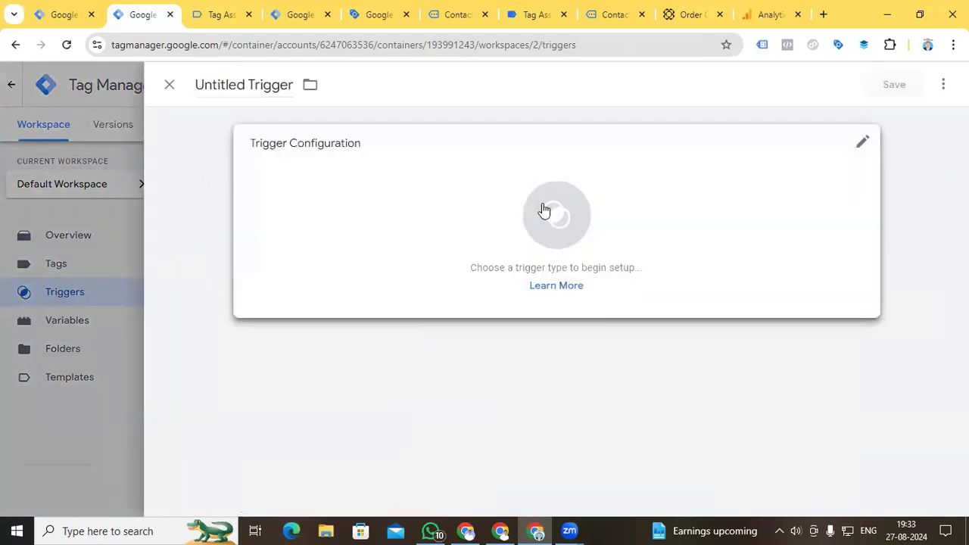
{"action": "left_click", "coordinate": [545, 212]}
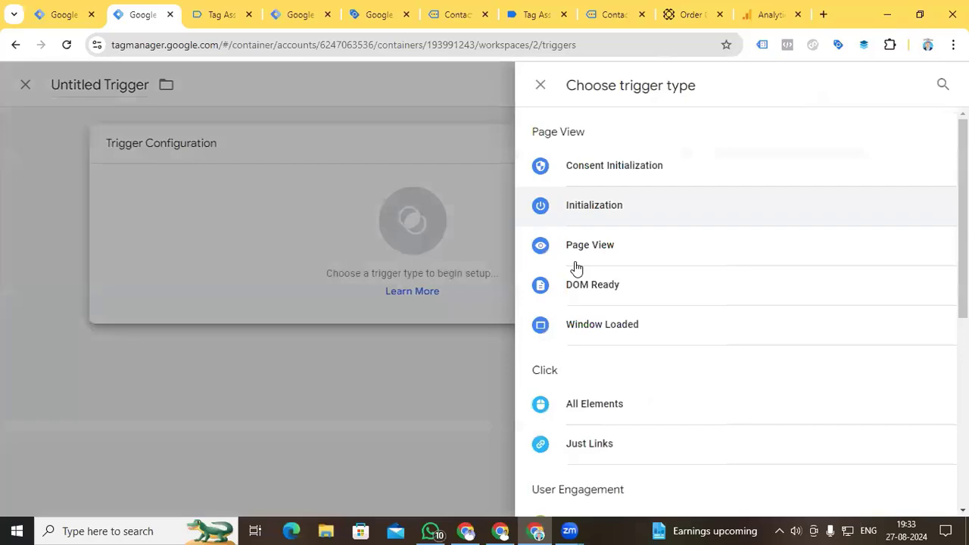
{"action": "left_click", "coordinate": [631, 407]}
{"action": "left_click", "coordinate": [892, 84]}
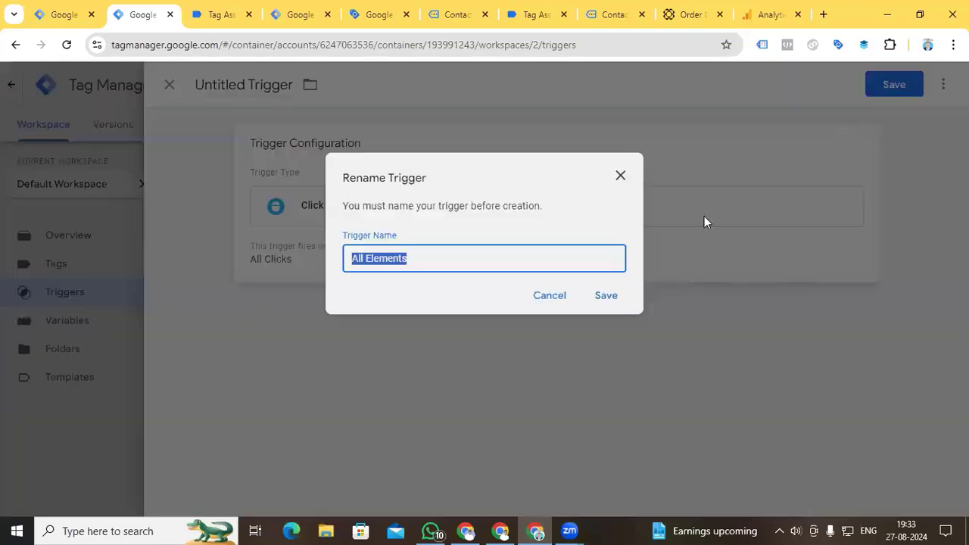
{"action": "left_click", "coordinate": [609, 297]}
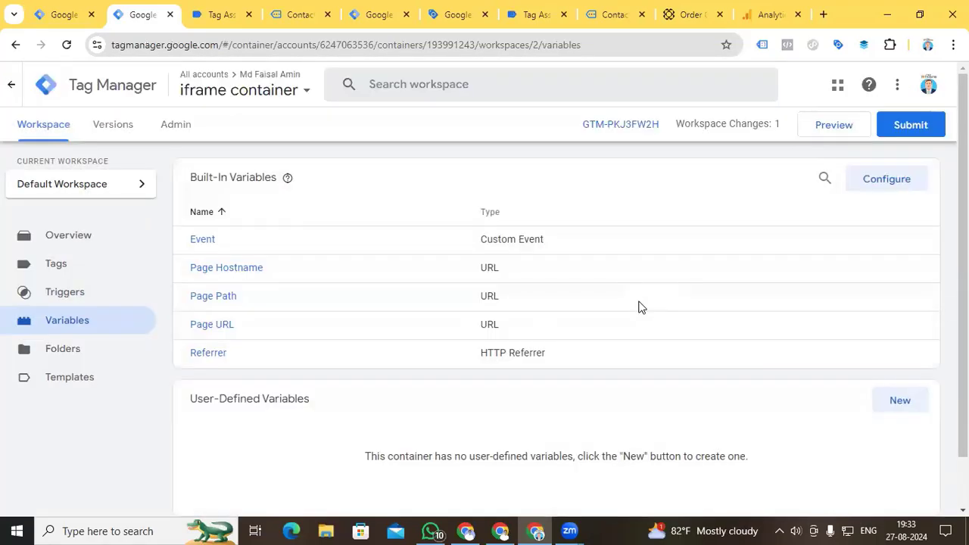
Enable all the Clicks built-in variables in the iframe container, from Click Element to Click Text
{"action": "left_click", "coordinate": [873, 187]}
{"action": "scroll", "coordinate": [727, 350], "scroll_direction": "down", "scroll_amount": 3}
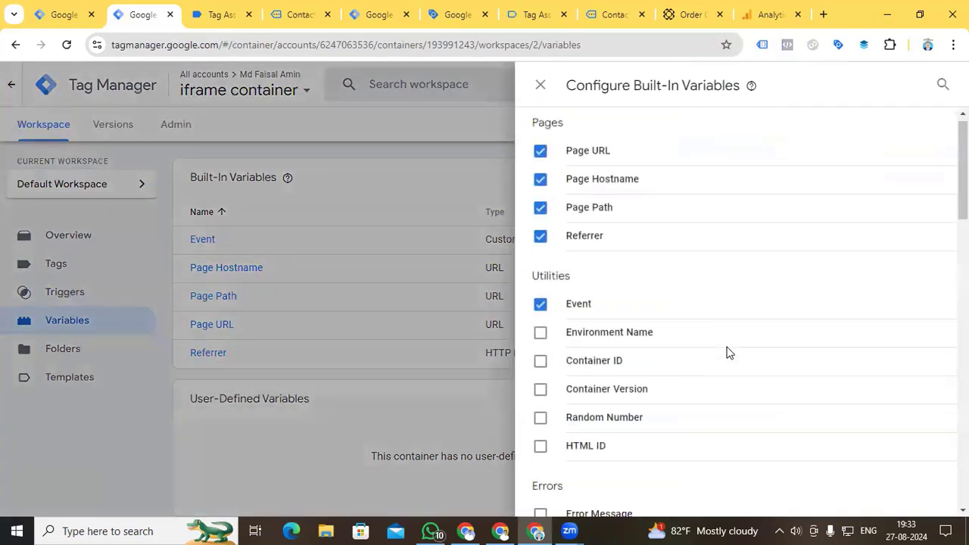
{"action": "scroll", "coordinate": [727, 350], "scroll_direction": "down", "scroll_amount": 2}
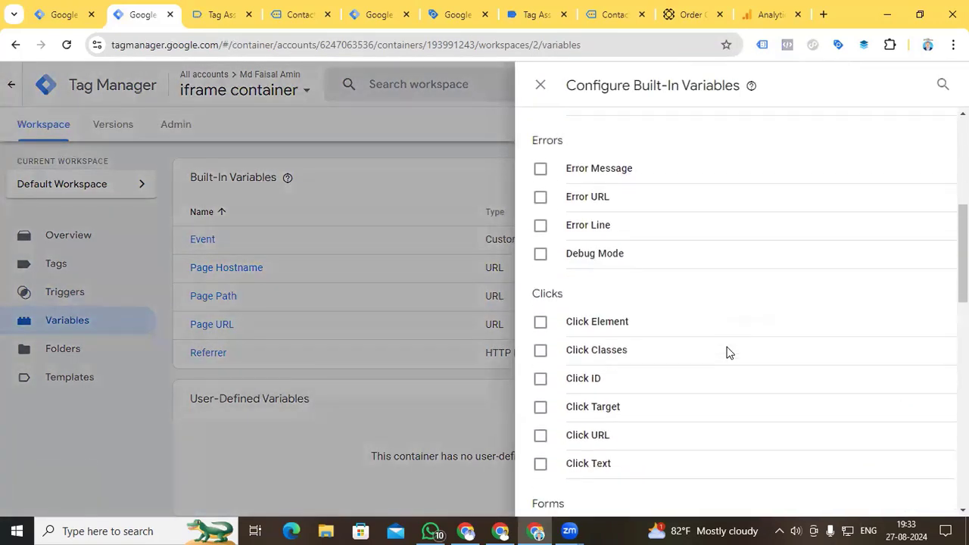
{"action": "left_click", "coordinate": [666, 346]}
{"action": "scroll", "coordinate": [658, 303], "scroll_direction": "down", "scroll_amount": 1}
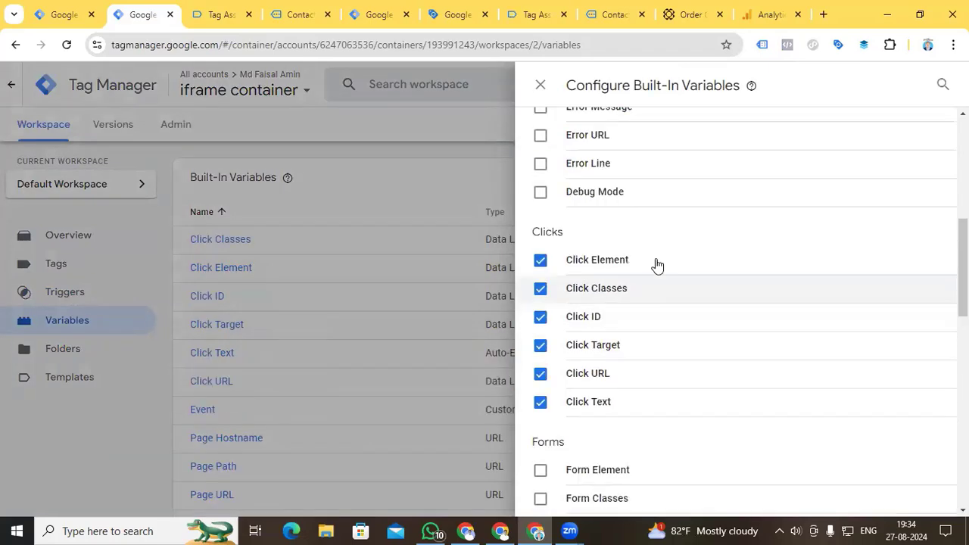
{"action": "left_click", "coordinate": [540, 85]}
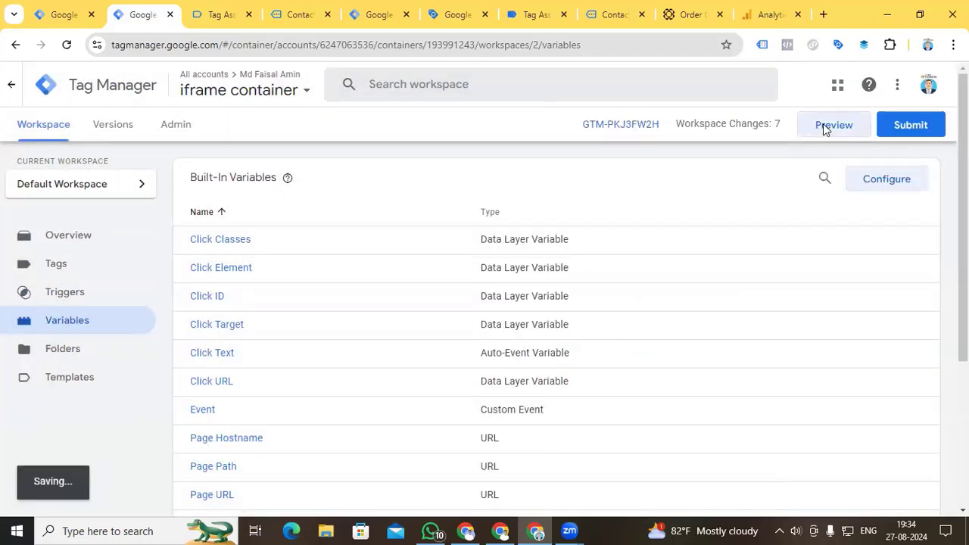
Preview the iframe container on the site's Contact page and test a click in the embedded form's Phone Number field
{"action": "left_click", "coordinate": [826, 127]}
{"action": "left_click", "coordinate": [486, 406]}
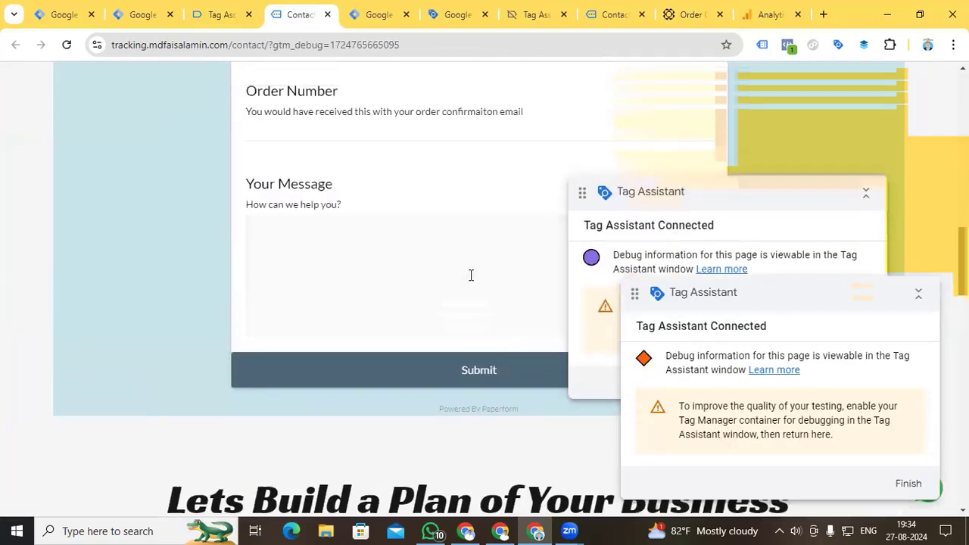
{"action": "scroll", "coordinate": [471, 276], "scroll_direction": "up", "scroll_amount": 3}
{"action": "scroll", "coordinate": [471, 275], "scroll_direction": "down", "scroll_amount": 1}
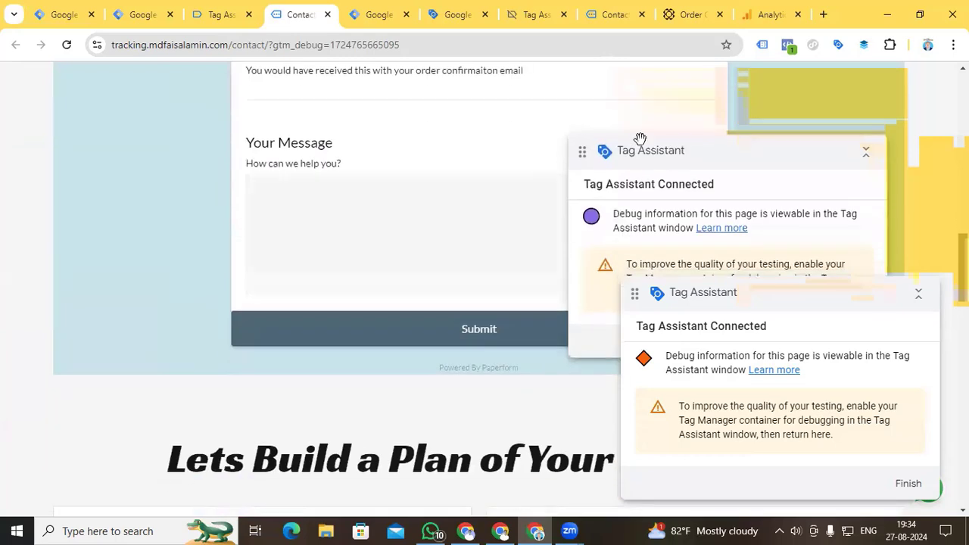
{"action": "scroll", "coordinate": [557, 354], "scroll_direction": "down", "scroll_amount": 2}
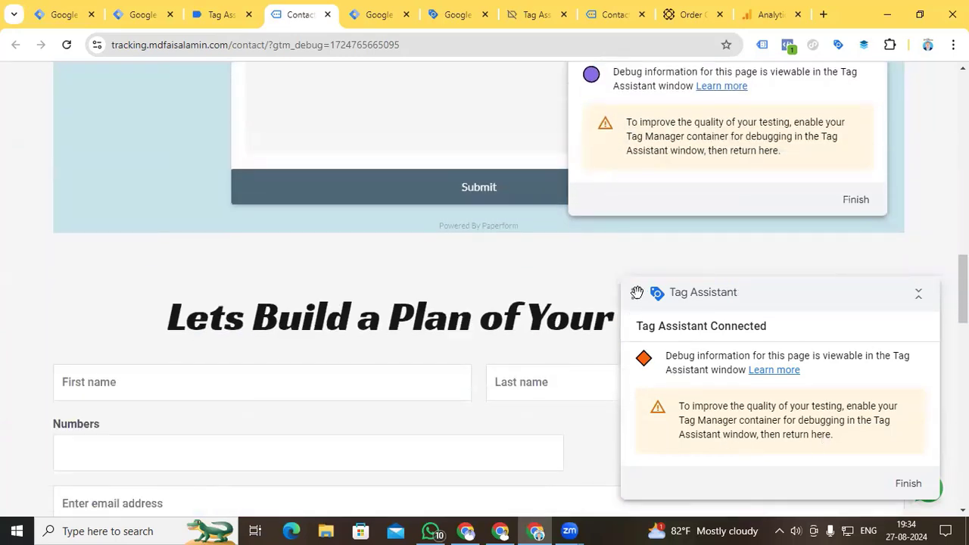
{"action": "scroll", "coordinate": [498, 349], "scroll_direction": "up", "scroll_amount": 4}
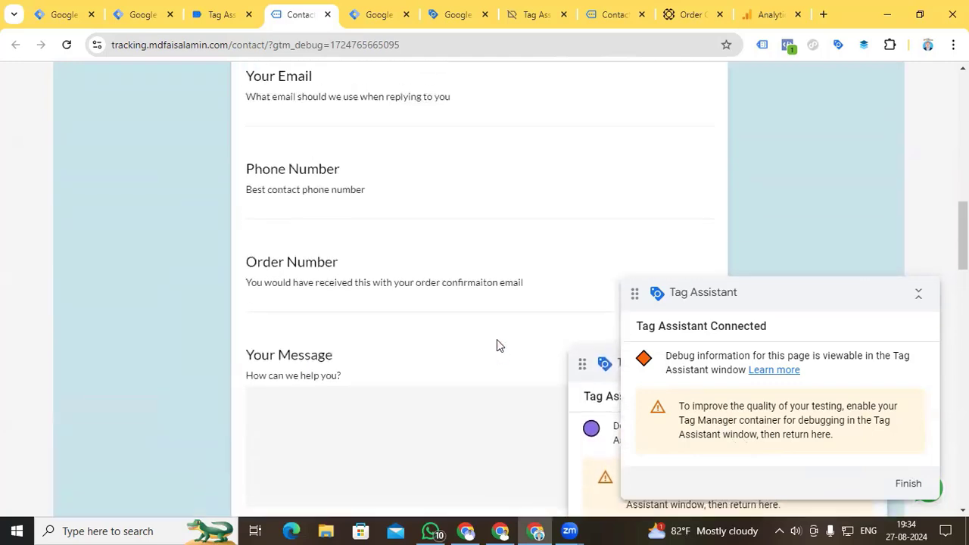
{"action": "left_click", "coordinate": [442, 206]}
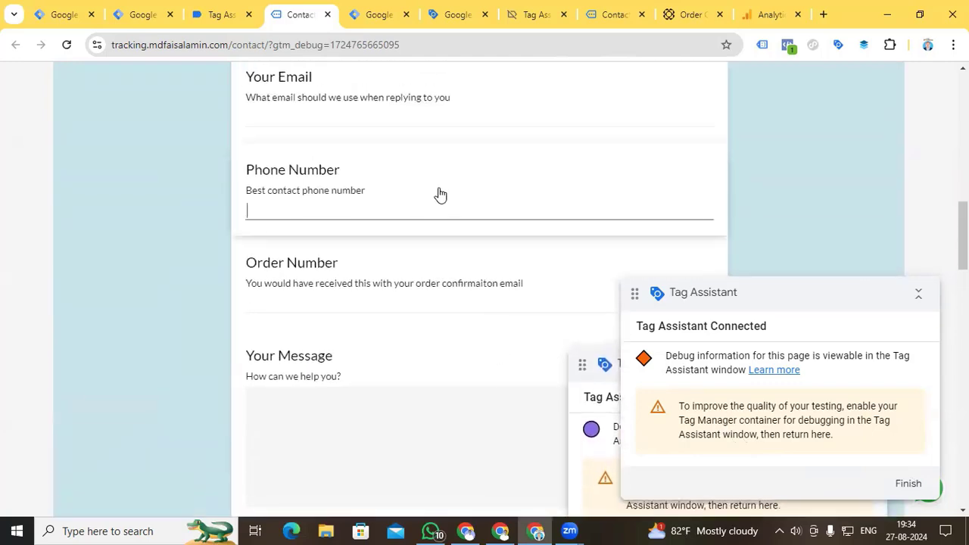
In Tag Assistant, examine the variables recorded for the embedded form's Click event
{"action": "left_click", "coordinate": [227, 15]}
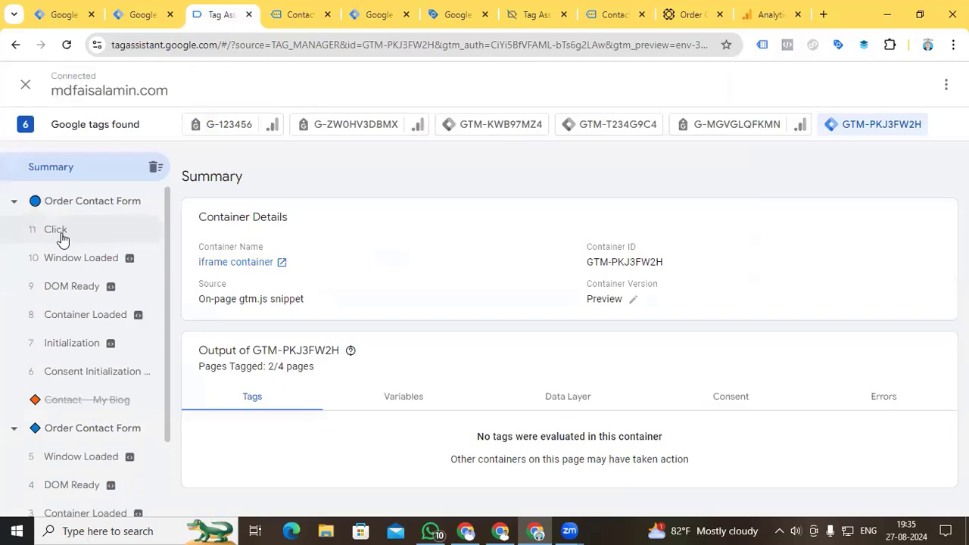
{"action": "left_click", "coordinate": [64, 239]}
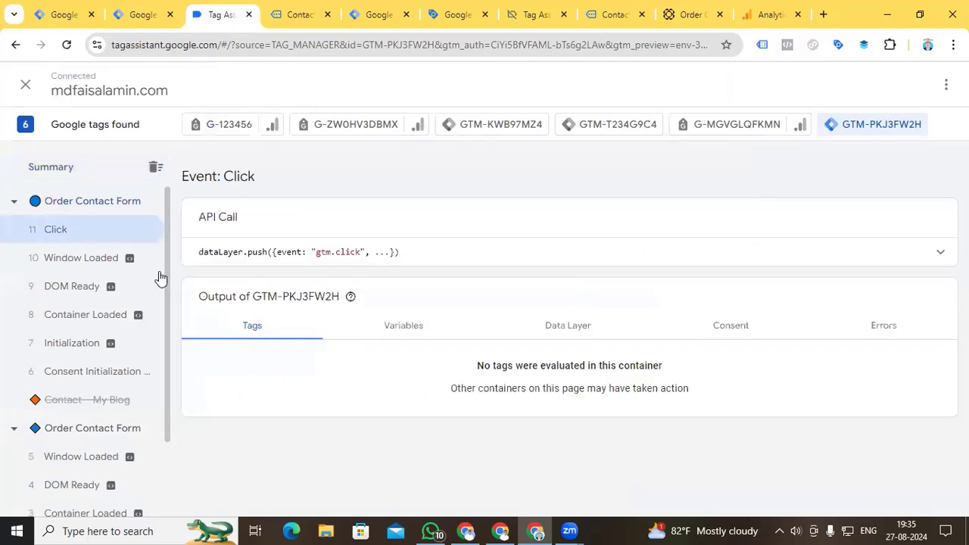
{"action": "left_click", "coordinate": [412, 333]}
{"action": "scroll", "coordinate": [412, 333], "scroll_direction": "down", "scroll_amount": 4}
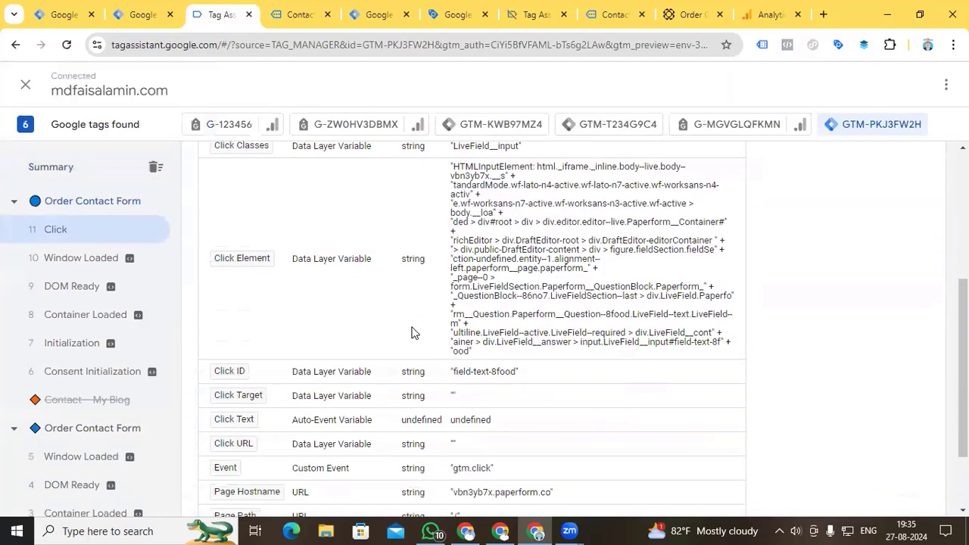
{"action": "scroll", "coordinate": [412, 333], "scroll_direction": "up", "scroll_amount": 3}
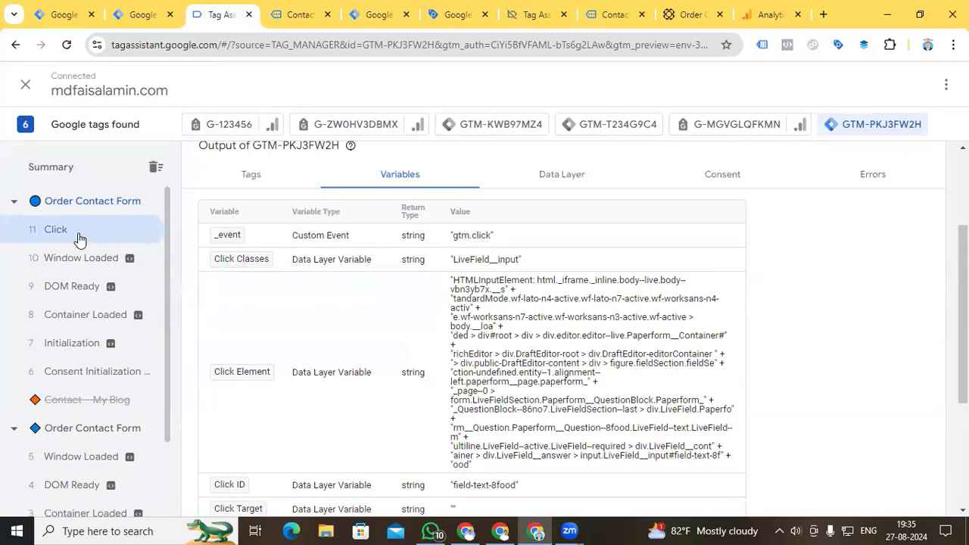
On the Contact page, fill in the embedded form's full name, enter "test" as the message, and submit the form
{"action": "left_click", "coordinate": [299, 14]}
{"action": "left_click", "coordinate": [320, 163]}
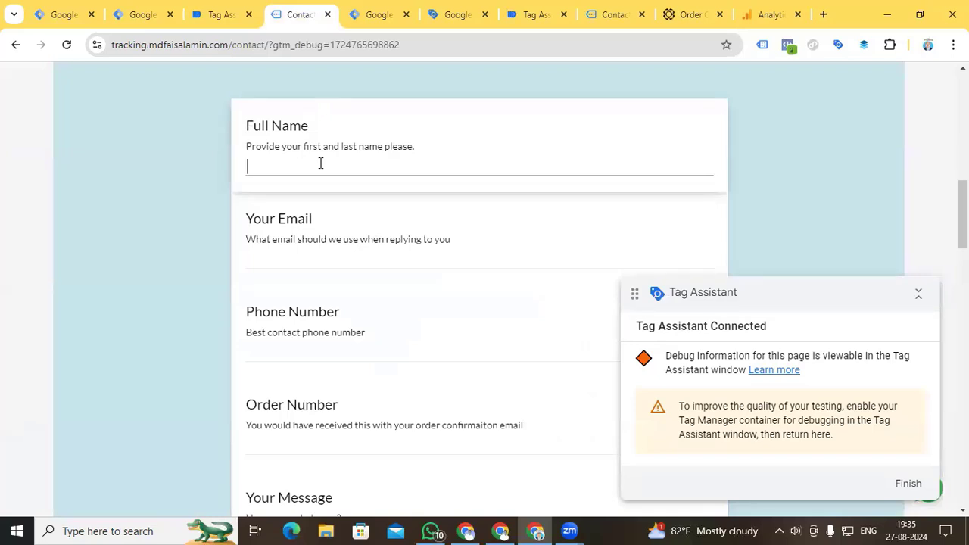
{"action": "type", "text": "faisal"}
{"action": "left_click", "coordinate": [309, 253]}
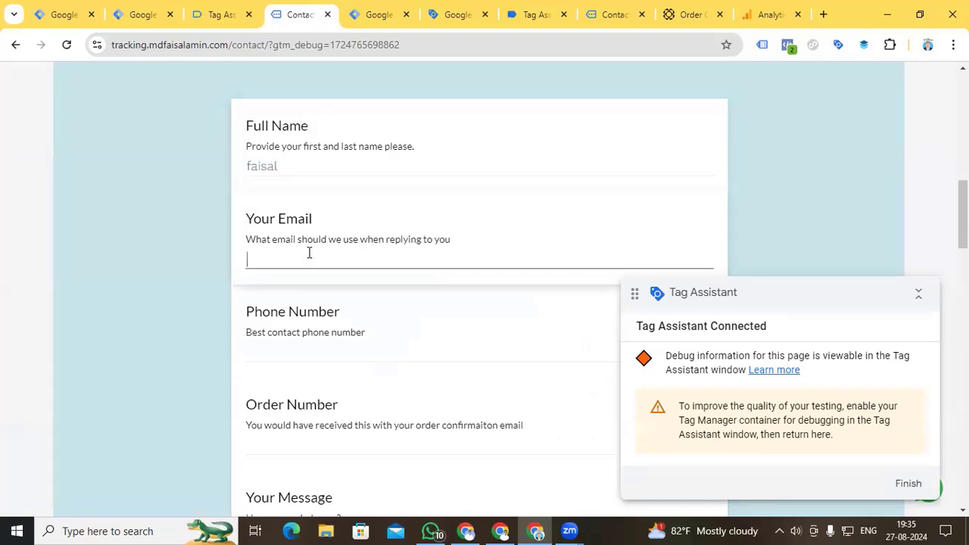
{"action": "scroll", "coordinate": [309, 252], "scroll_direction": "down", "scroll_amount": 5}
{"action": "left_click", "coordinate": [341, 219]}
{"action": "type", "text": "test"}
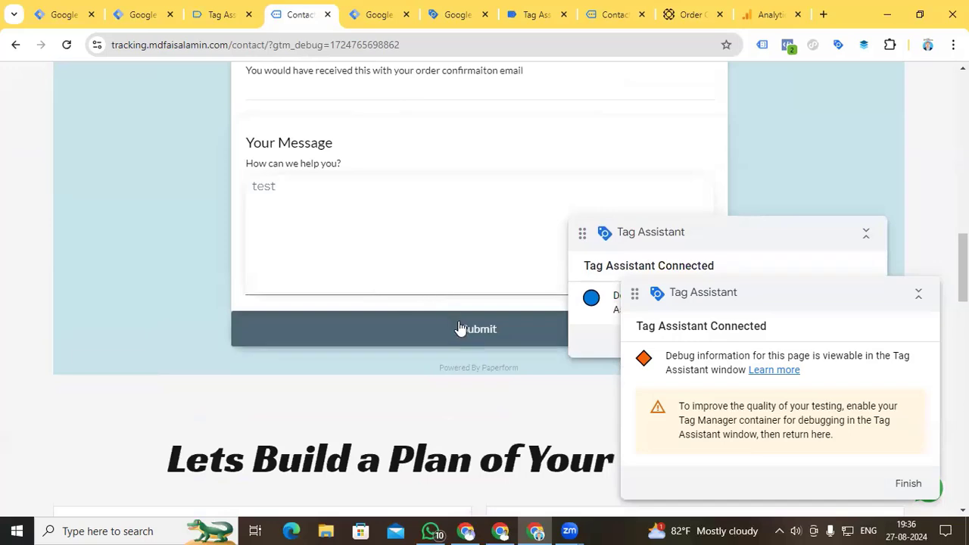
{"action": "left_click", "coordinate": [460, 327]}
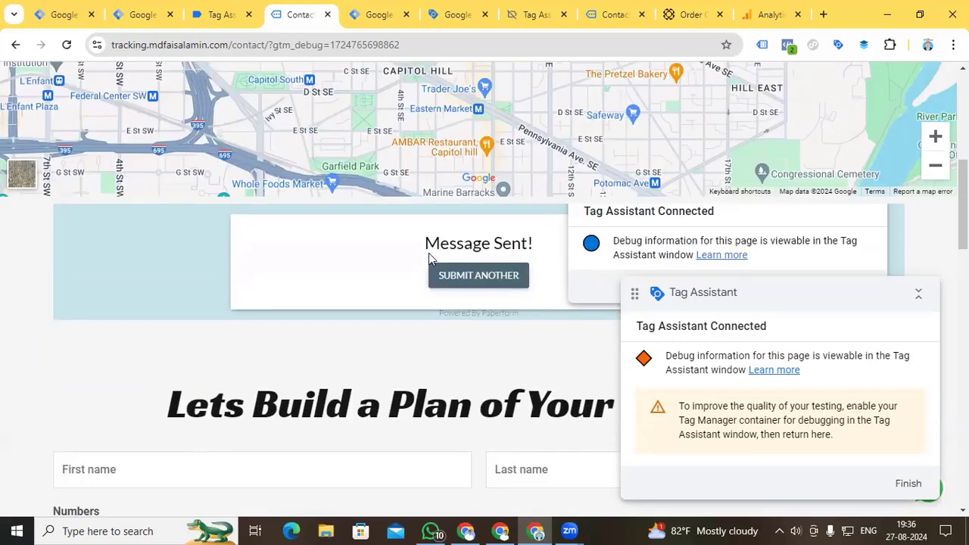
Inspect the HTML of the embedded form's "Message Sent!" confirmation heading
{"action": "scroll", "coordinate": [418, 318], "scroll_direction": "up", "scroll_amount": 1}
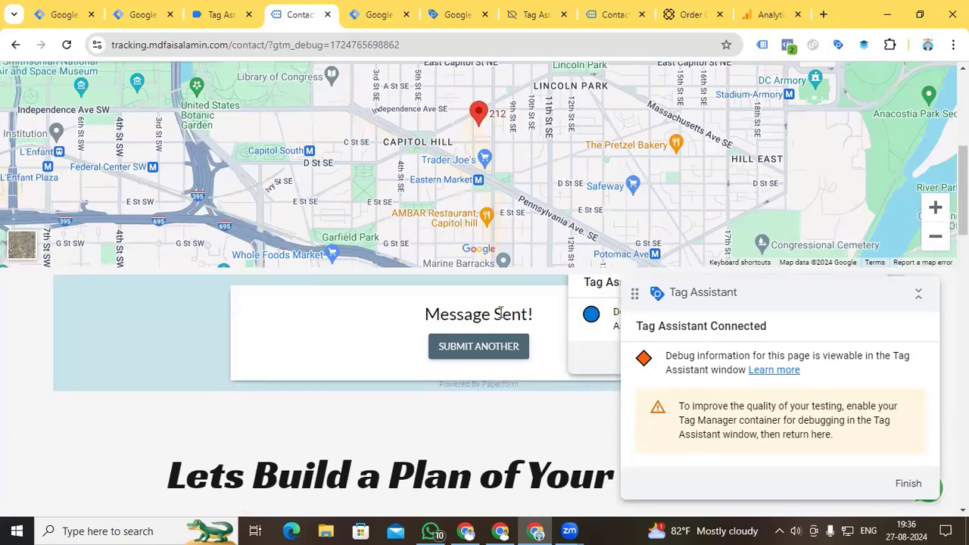
{"action": "triple_click", "coordinate": [499, 314]}
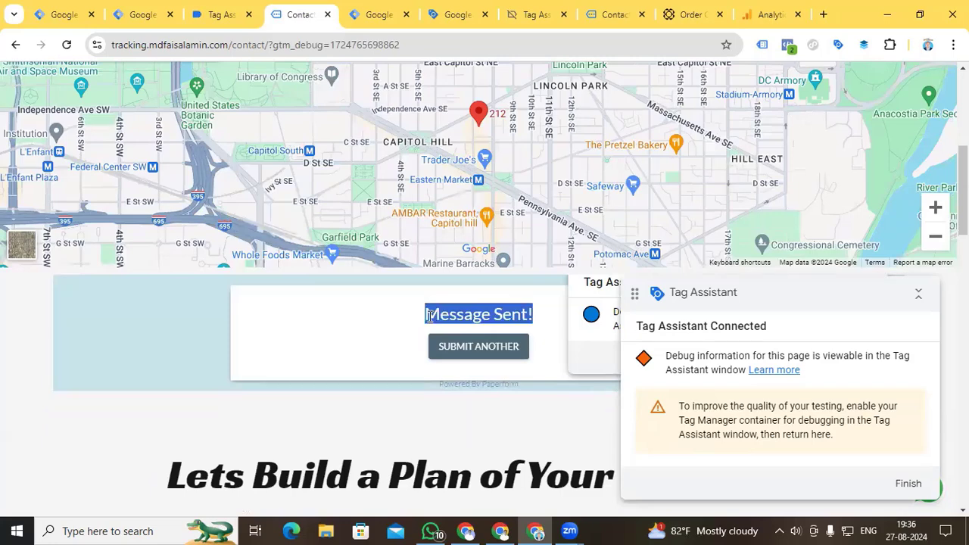
{"action": "right_click", "coordinate": [477, 321]}
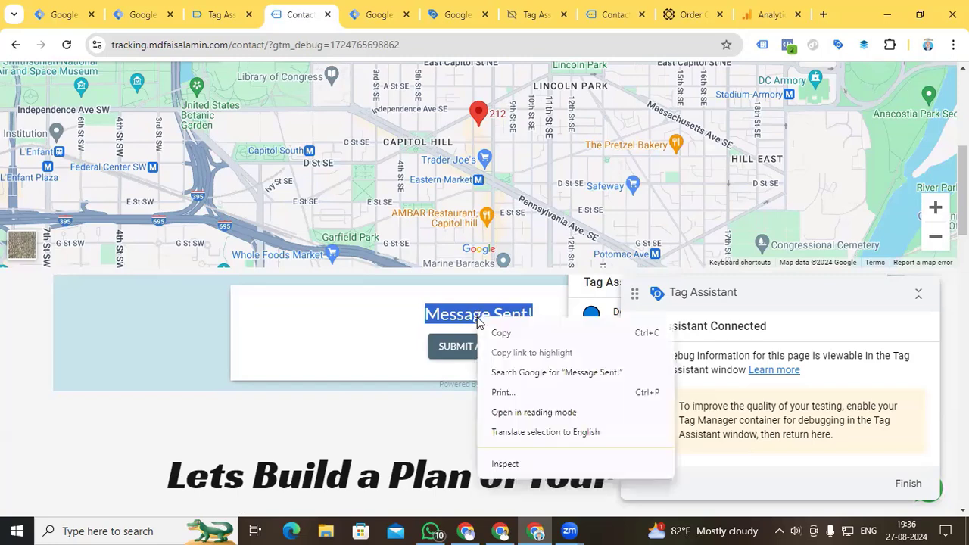
{"action": "left_click", "coordinate": [524, 464]}
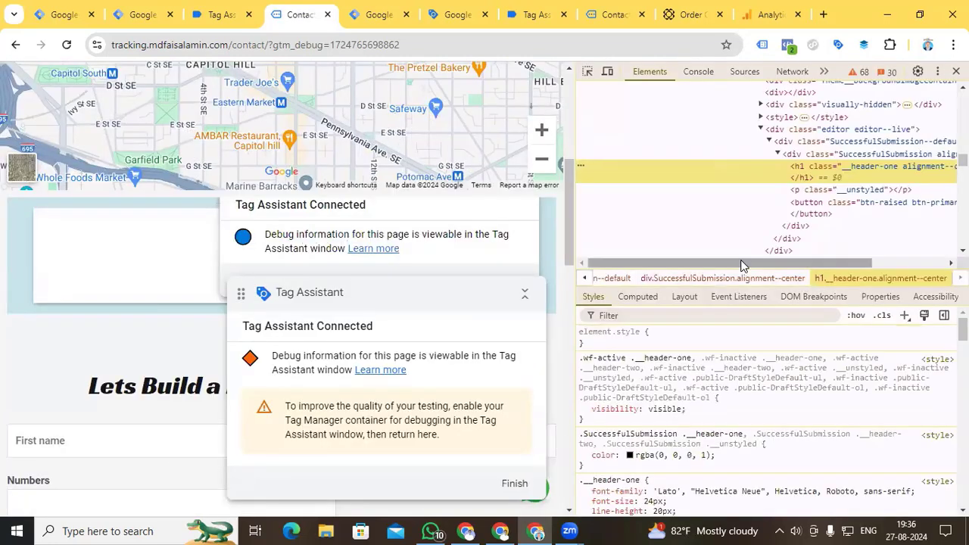
{"action": "left_click_drag", "start_coordinate": [745, 263], "coordinate": [860, 266]}
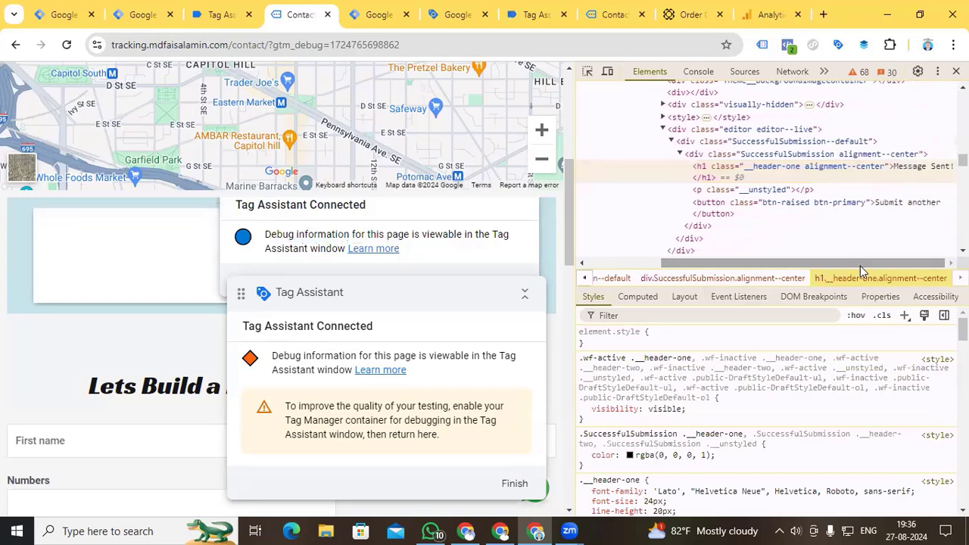
Copy the class name "SuccessfulSubmission" from the div enclosing the confirmation heading
{"action": "left_click", "coordinate": [802, 156]}
{"action": "double_click", "coordinate": [804, 156]}
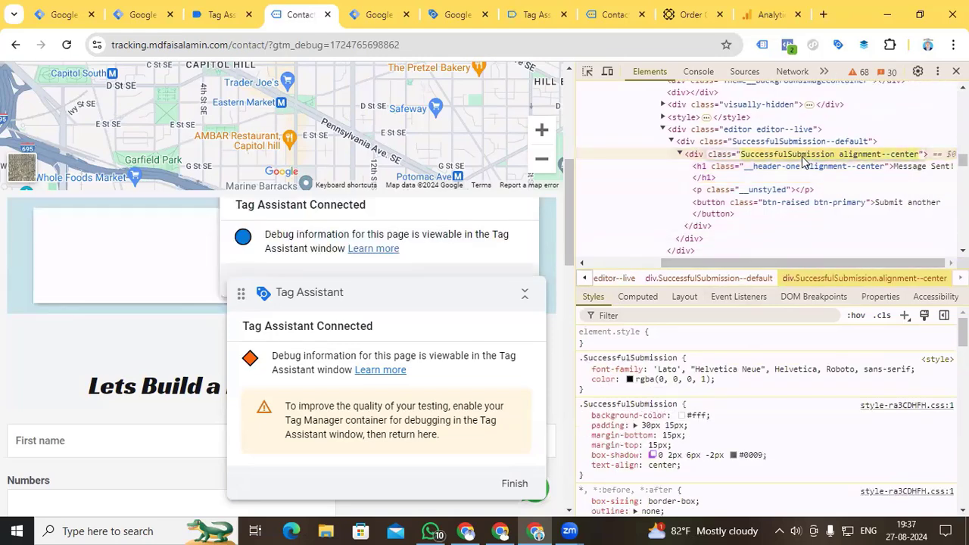
{"action": "left_click", "coordinate": [824, 157]}
{"action": "left_click_drag", "start_coordinate": [836, 159], "coordinate": [744, 157]}
{"action": "key", "text": "ctrl+c"}
In the iframe container in Tag Manager, create a new trigger of type Element Visibility
{"action": "left_click", "coordinate": [142, 15]}
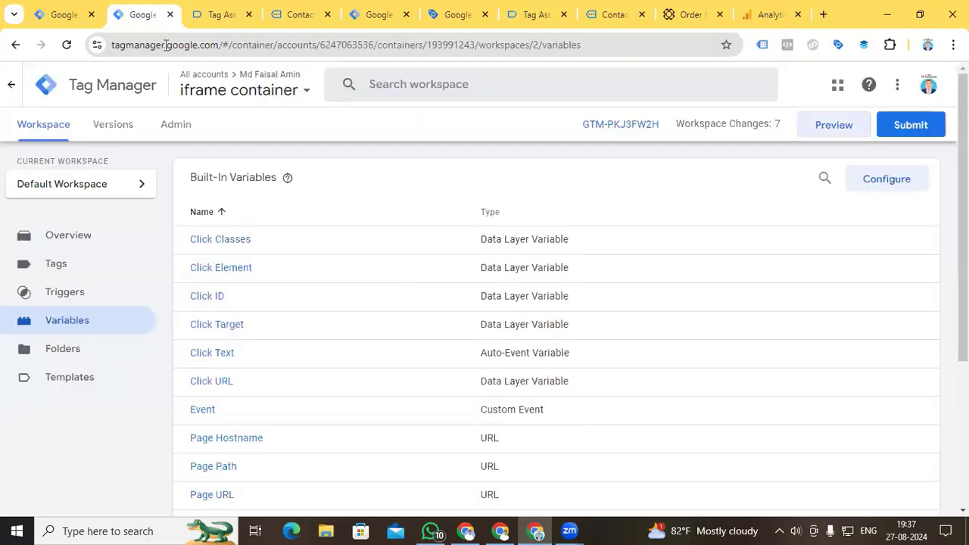
{"action": "left_click", "coordinate": [102, 295]}
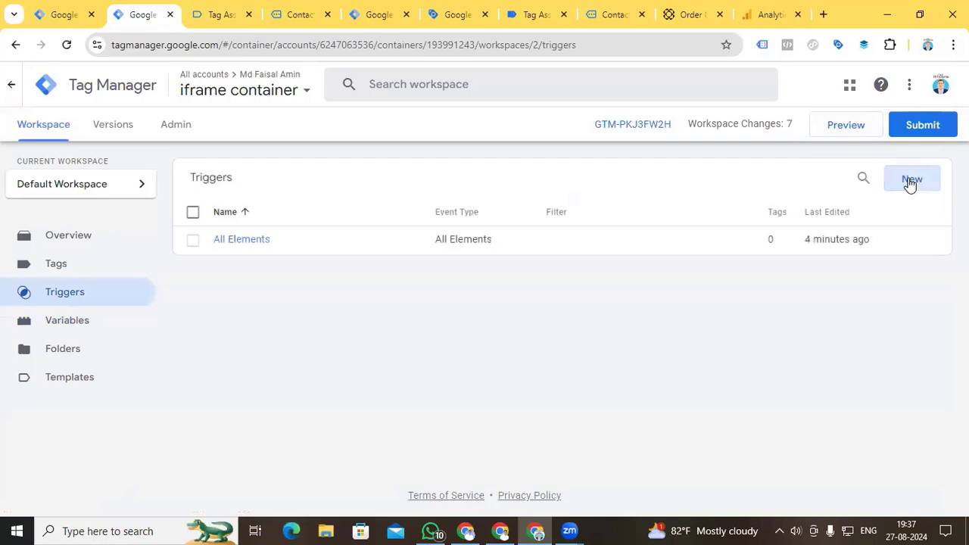
{"action": "left_click", "coordinate": [909, 183]}
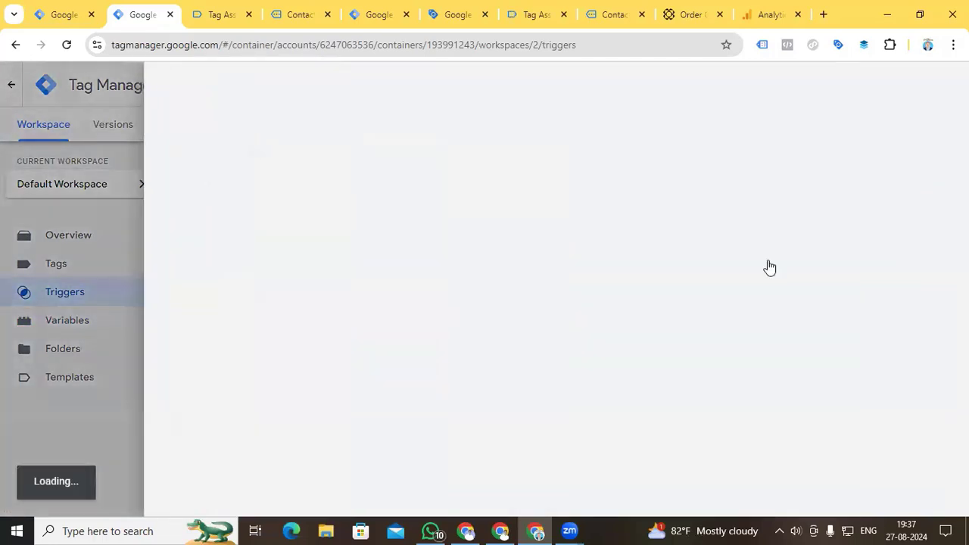
{"action": "left_click", "coordinate": [557, 212]}
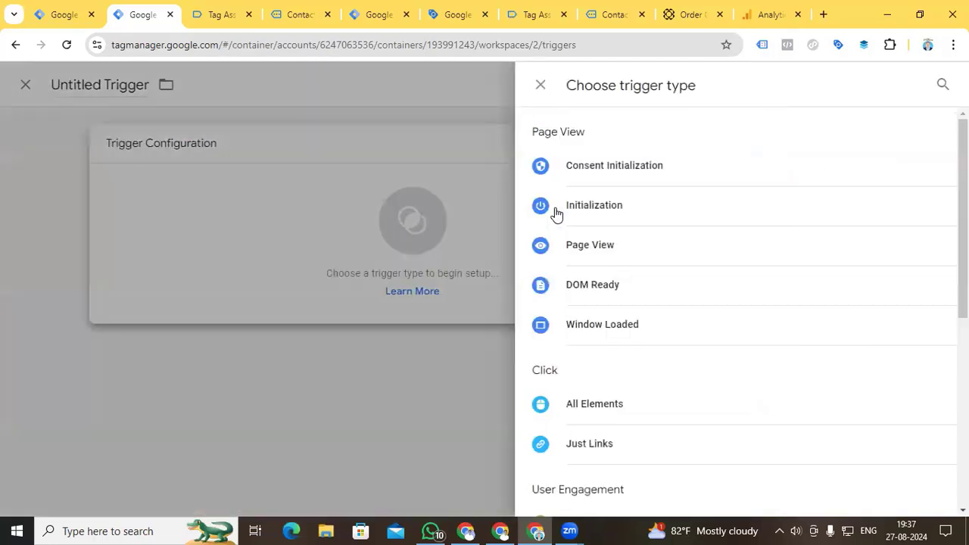
{"action": "scroll", "coordinate": [629, 318], "scroll_direction": "down", "scroll_amount": 2}
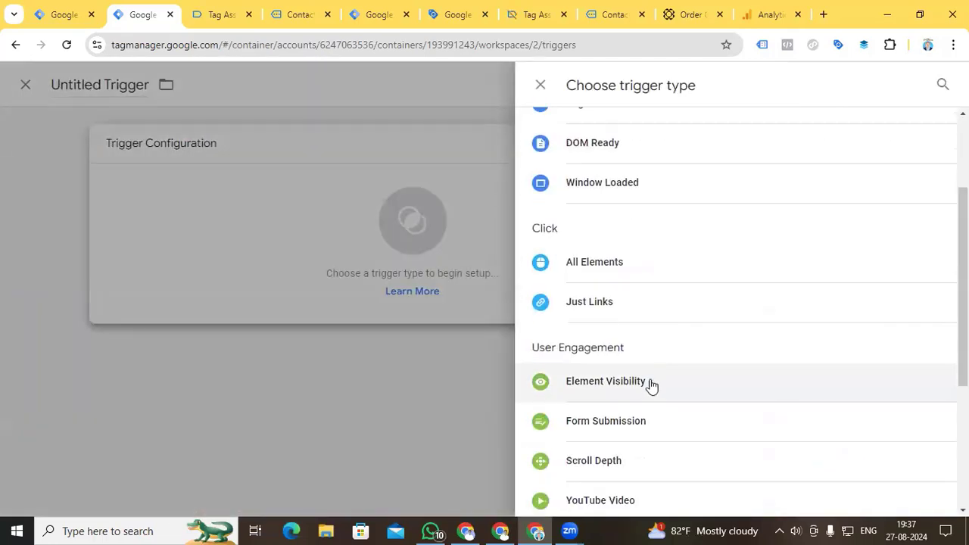
{"action": "left_click", "coordinate": [647, 386]}
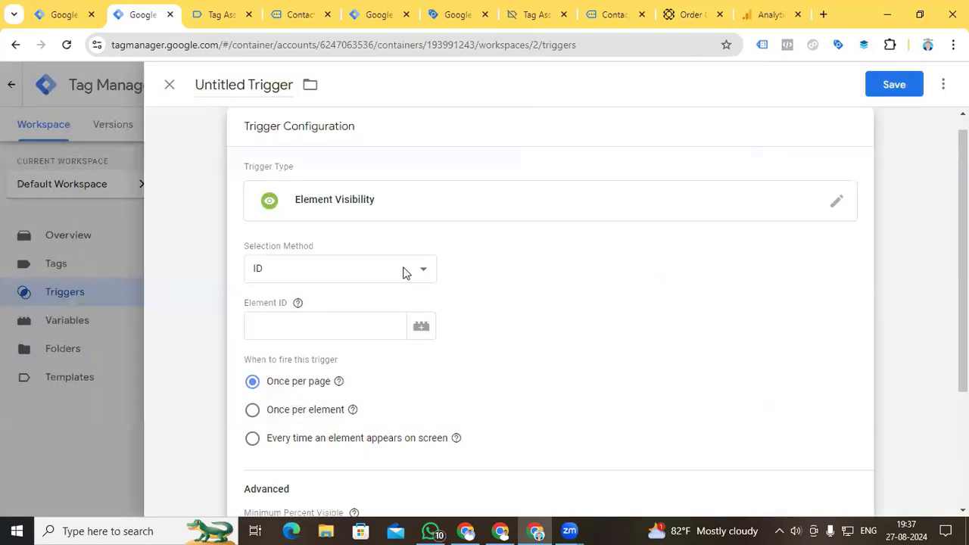
Set the trigger's selection method to CSS Selector with "SuccessfulSubmission" as the element selector
{"action": "left_click", "coordinate": [404, 270]}
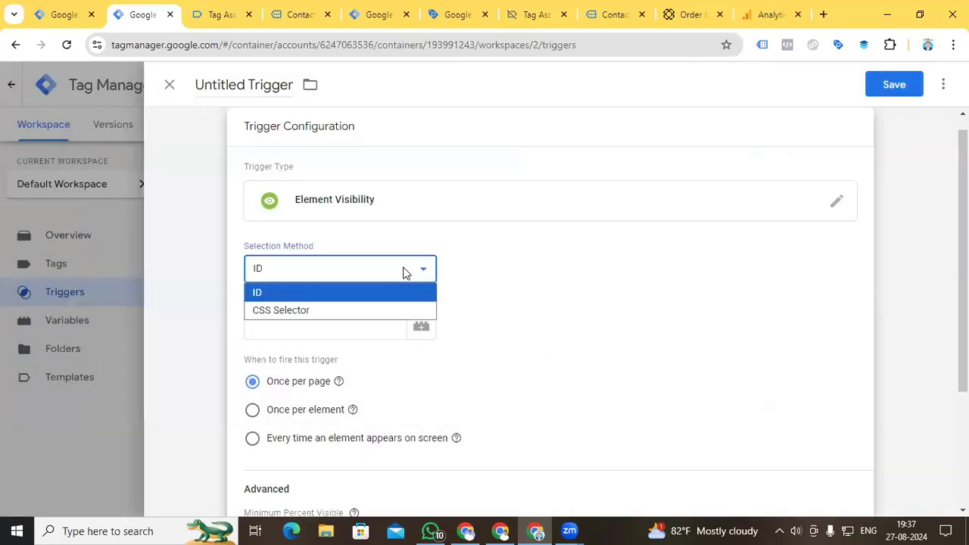
{"action": "left_click", "coordinate": [324, 311]}
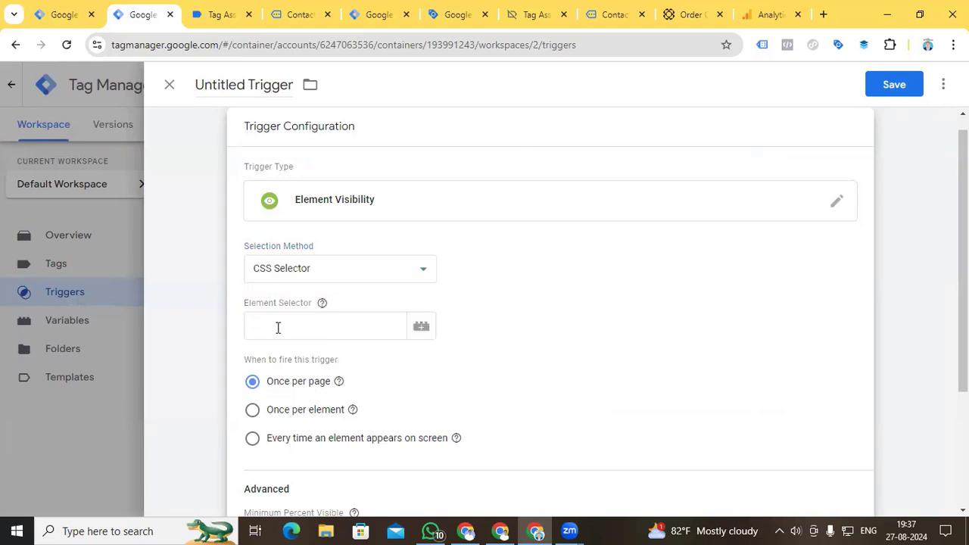
{"action": "left_click", "coordinate": [276, 327]}
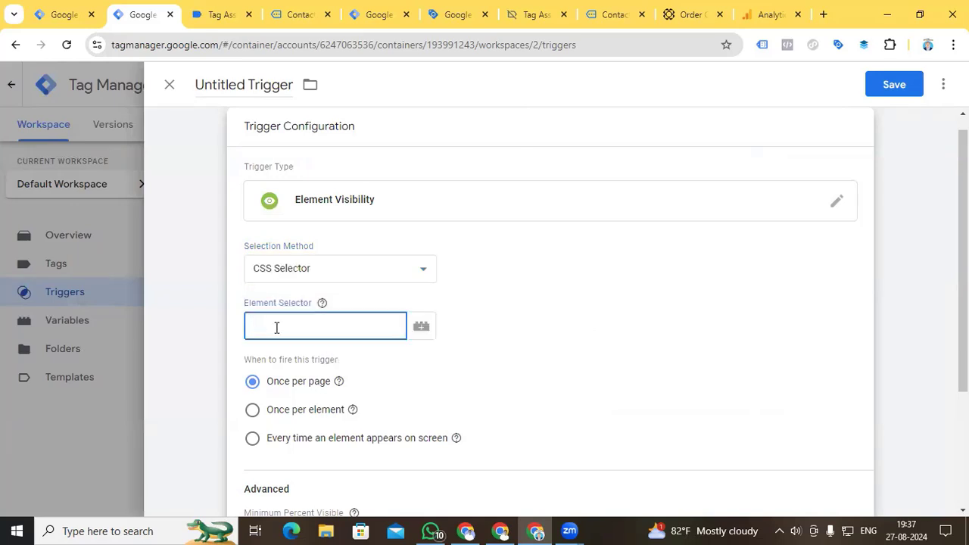
{"action": "key", "text": "ctrl+v"}
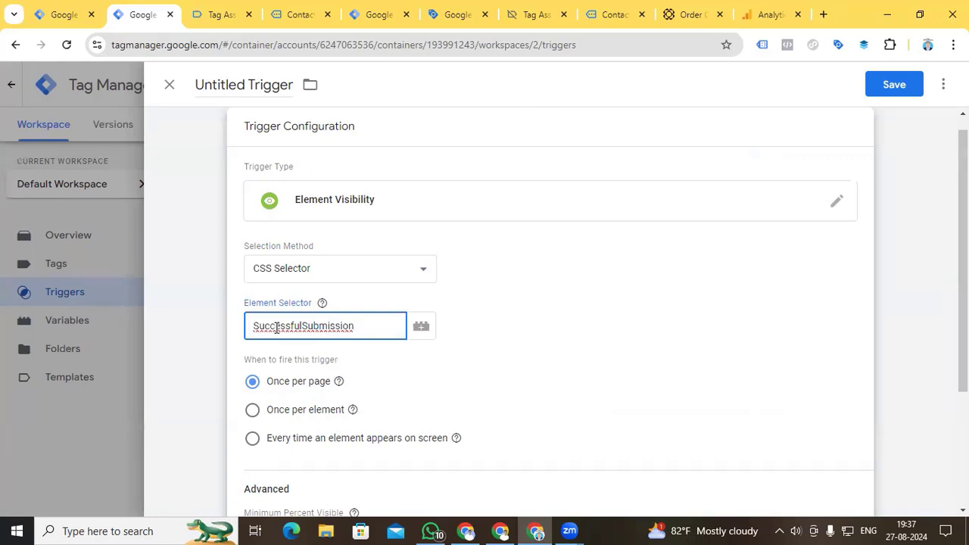
Set the trigger's minimum percent visible to 2 and enable Observe DOM changes
{"action": "scroll", "coordinate": [276, 327], "scroll_direction": "down", "scroll_amount": 1}
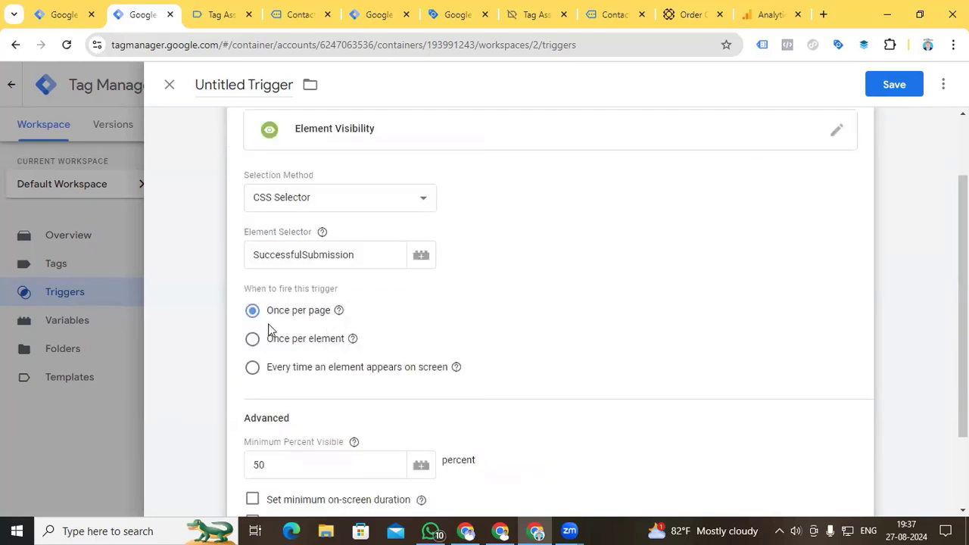
{"action": "scroll", "coordinate": [424, 326], "scroll_direction": "down", "scroll_amount": 1}
{"action": "left_click", "coordinate": [279, 412]}
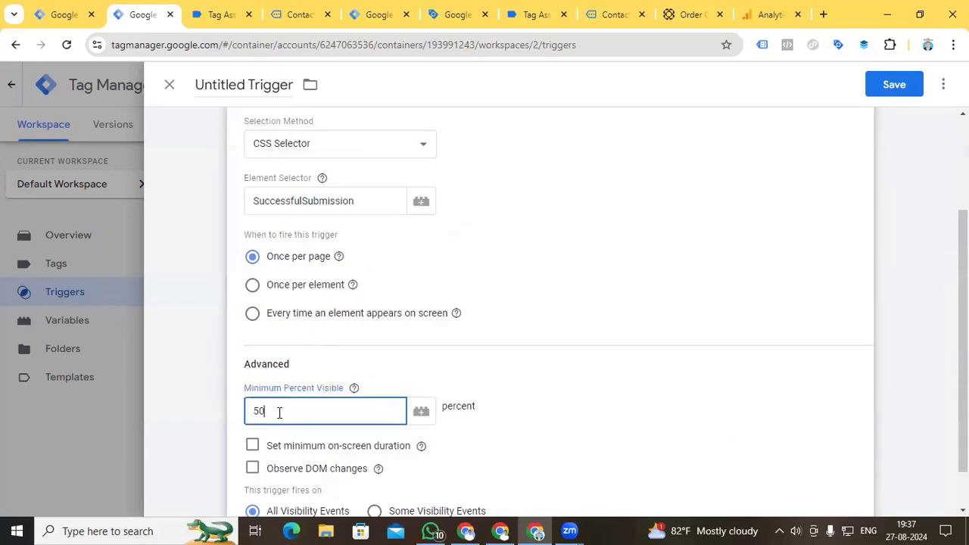
{"action": "key", "text": "BackSpace"}
{"action": "key", "text": "BackSpace"}
{"action": "type", "text": "2"}
{"action": "left_click", "coordinate": [252, 469]}
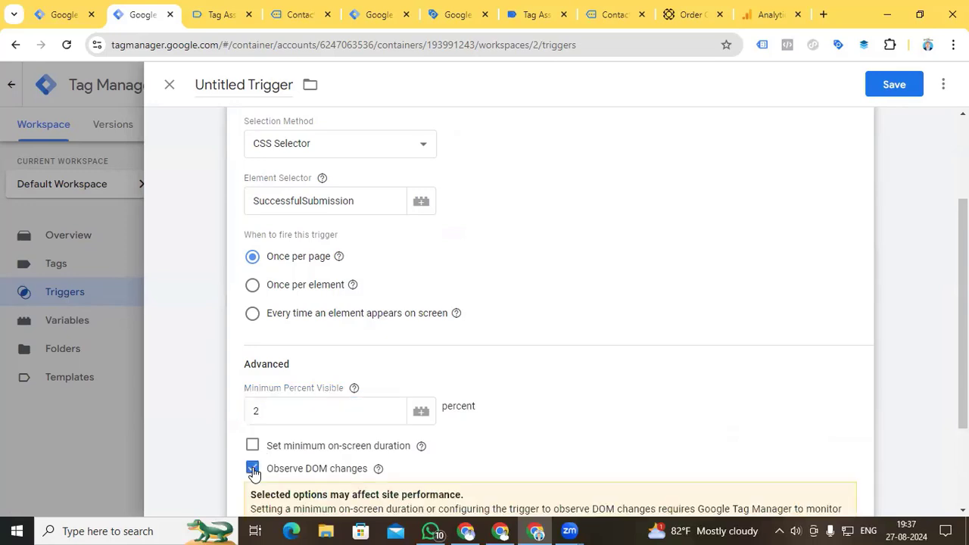
Name the trigger "Form submission" and save it
{"action": "left_click", "coordinate": [247, 85]}
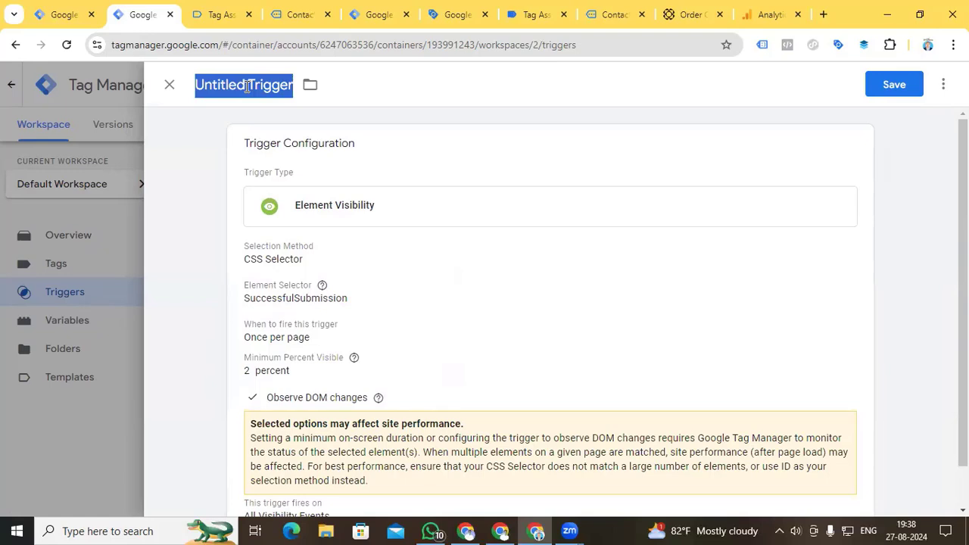
{"action": "type", "text": "Form submission"}
{"action": "left_click", "coordinate": [892, 85]}
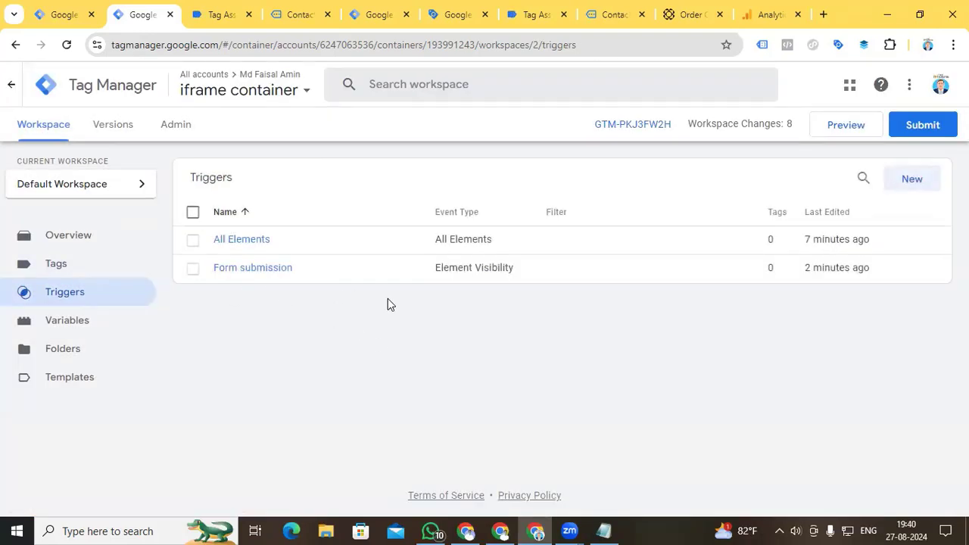
Create a Custom HTML tag with a script that posts event 'iframeFormSubmit' and form 'Contact Us' to the parent page via postMessage
{"action": "left_click", "coordinate": [81, 272]}
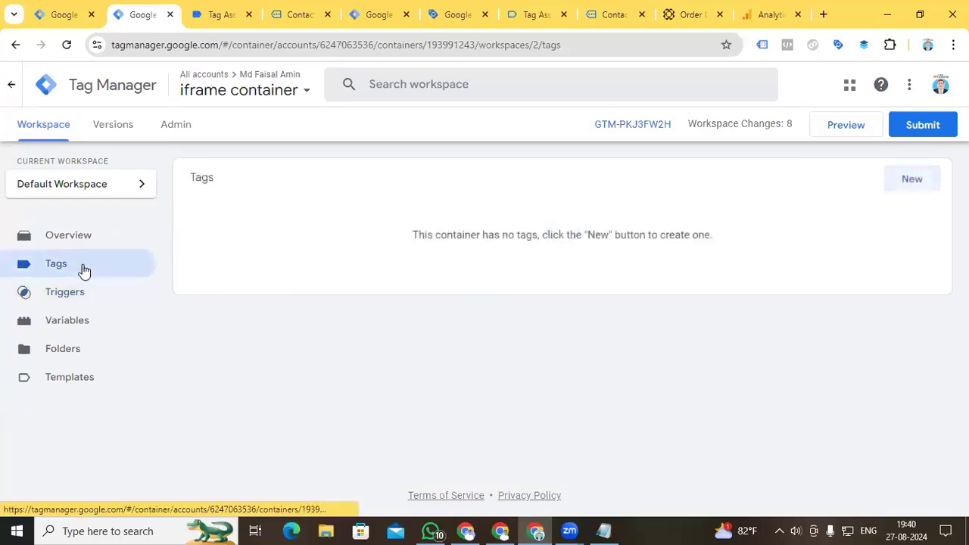
{"action": "left_click", "coordinate": [913, 189]}
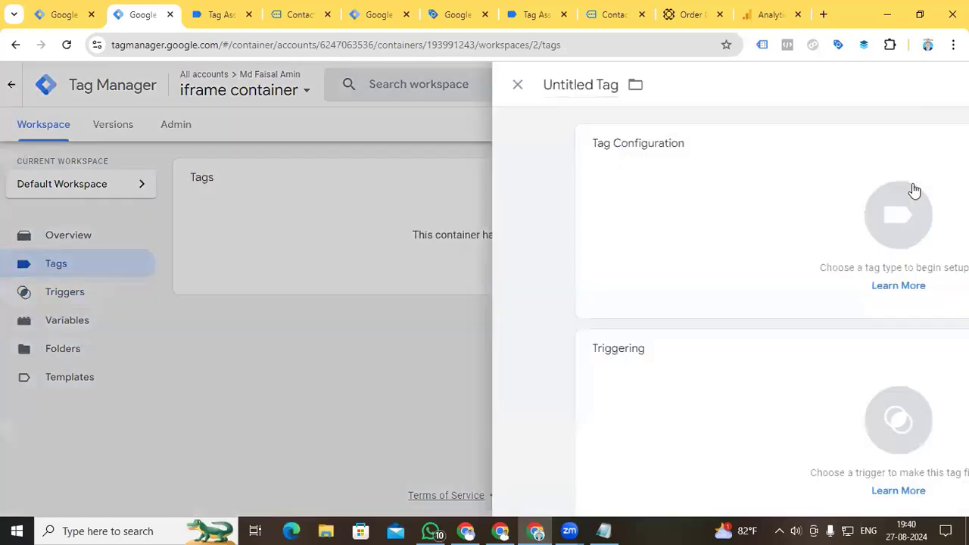
{"action": "left_click", "coordinate": [562, 227]}
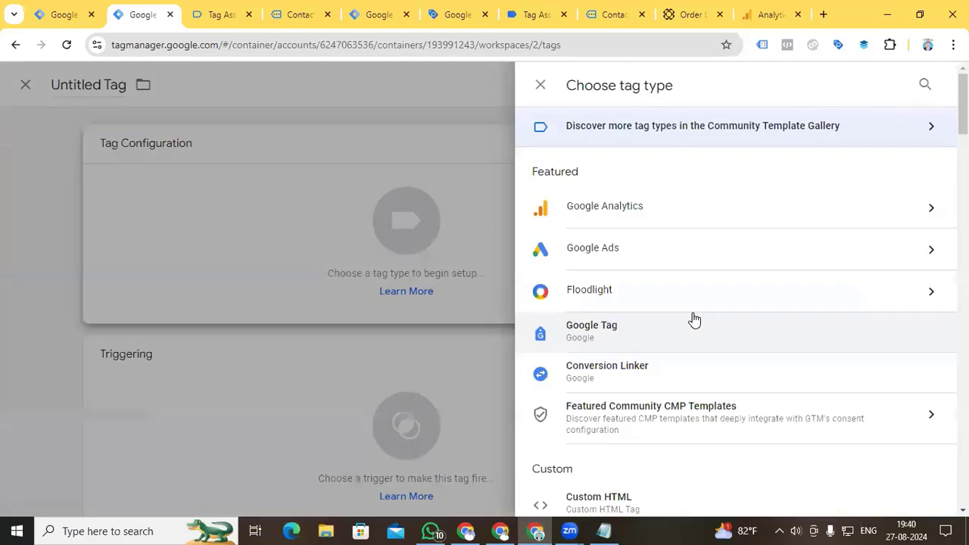
{"action": "scroll", "coordinate": [692, 319], "scroll_direction": "down", "scroll_amount": 4}
{"action": "left_click", "coordinate": [634, 229]}
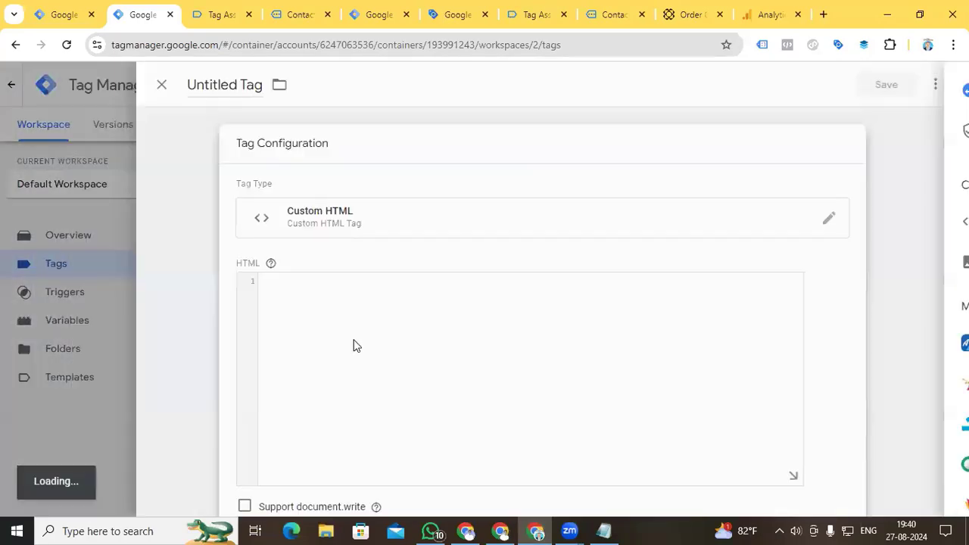
{"action": "type", "text": "<script>   try {       var postObject = JSON.stringify({         event: 'iframeFormSubmit',         form: 'Contact Us'       });       parent.postMessage(postObject, 'https://faisalamin.com'); } catch(e) {   window.console && window.console.log(e); }   </script>"}
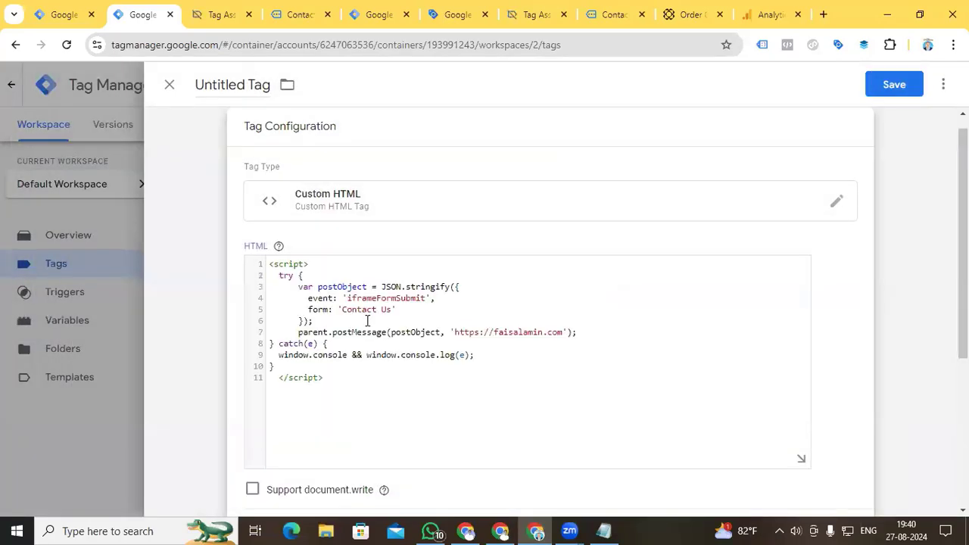
Replace the target URL in the script's parent.postMessage call with the site address copied from the Contact page's URL, without the /contact/ path
{"action": "left_click_drag", "start_coordinate": [455, 333], "coordinate": [543, 338]}
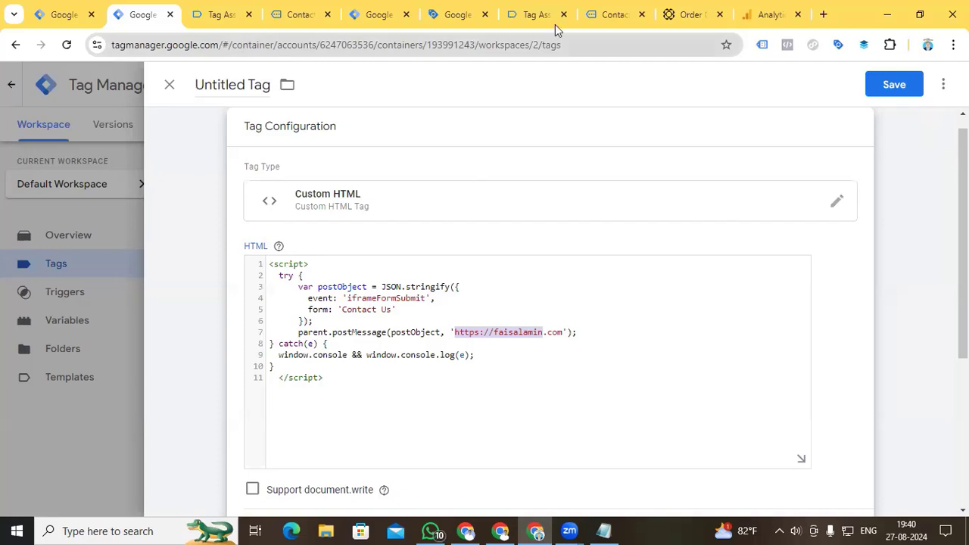
{"action": "left_click", "coordinate": [605, 16]}
{"action": "left_click", "coordinate": [214, 47]}
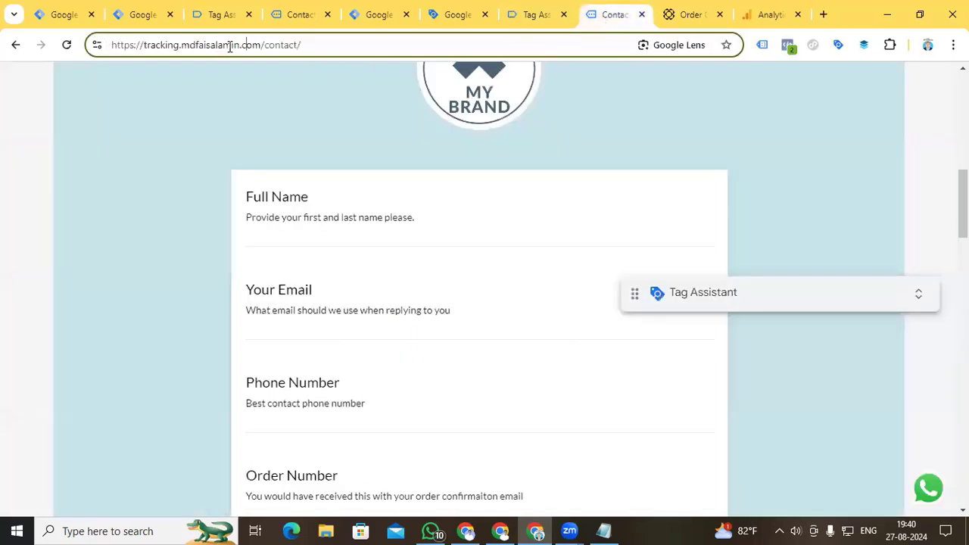
{"action": "left_click_drag", "start_coordinate": [261, 45], "coordinate": [112, 45]}
{"action": "key", "text": "ctrl+c"}
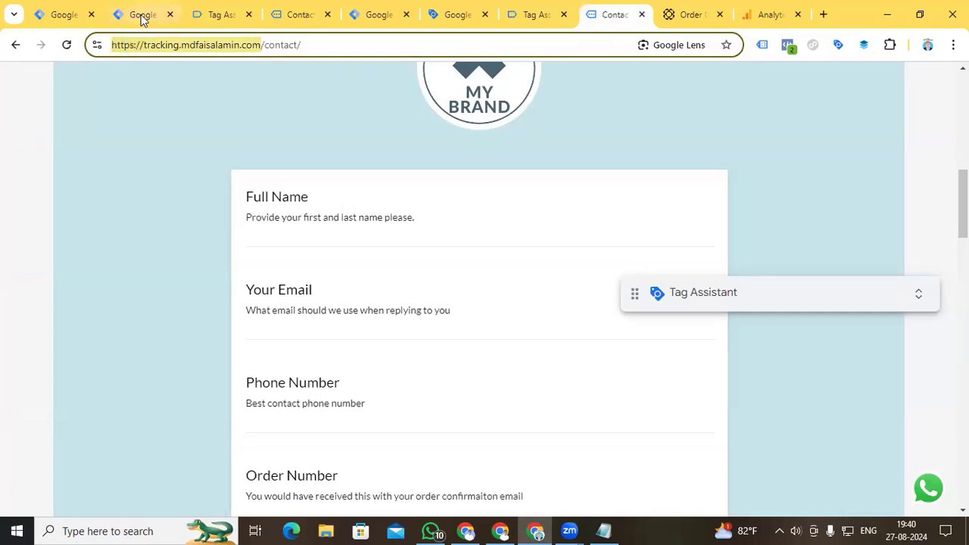
{"action": "left_click", "coordinate": [141, 15]}
{"action": "left_click_drag", "start_coordinate": [564, 332], "coordinate": [456, 331]}
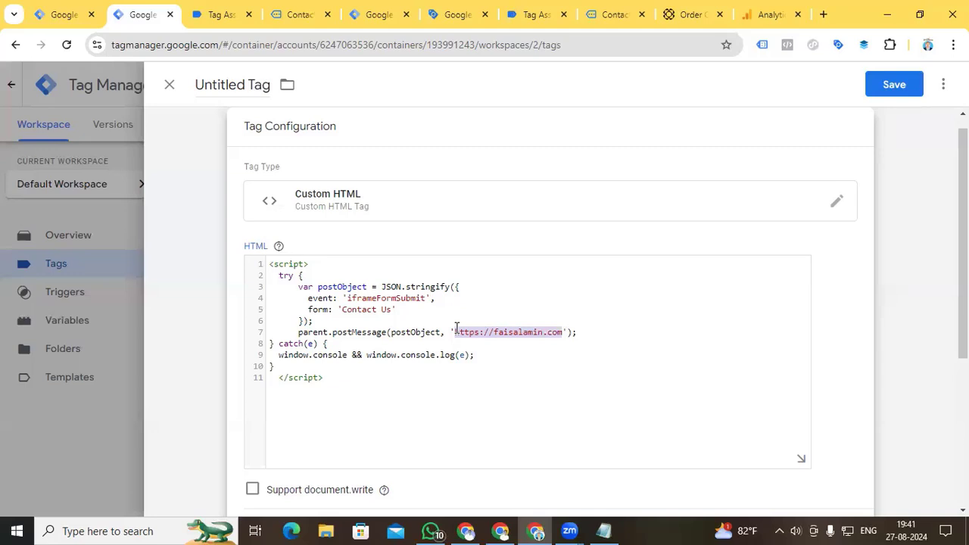
{"action": "key", "text": "ctrl+v"}
Assign the "Form submission" trigger to the Custom HTML tag
{"action": "scroll", "coordinate": [602, 409], "scroll_direction": "down", "scroll_amount": 3}
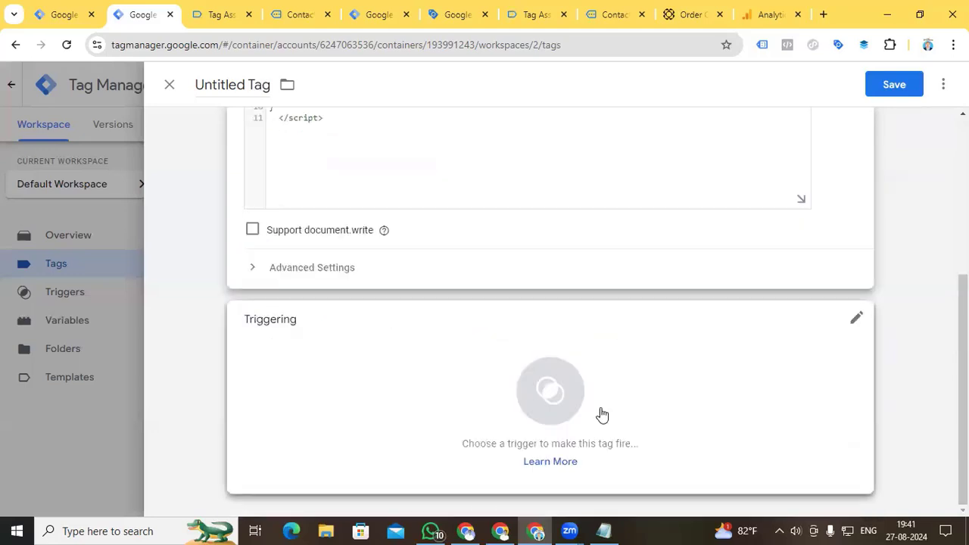
{"action": "left_click", "coordinate": [551, 407]}
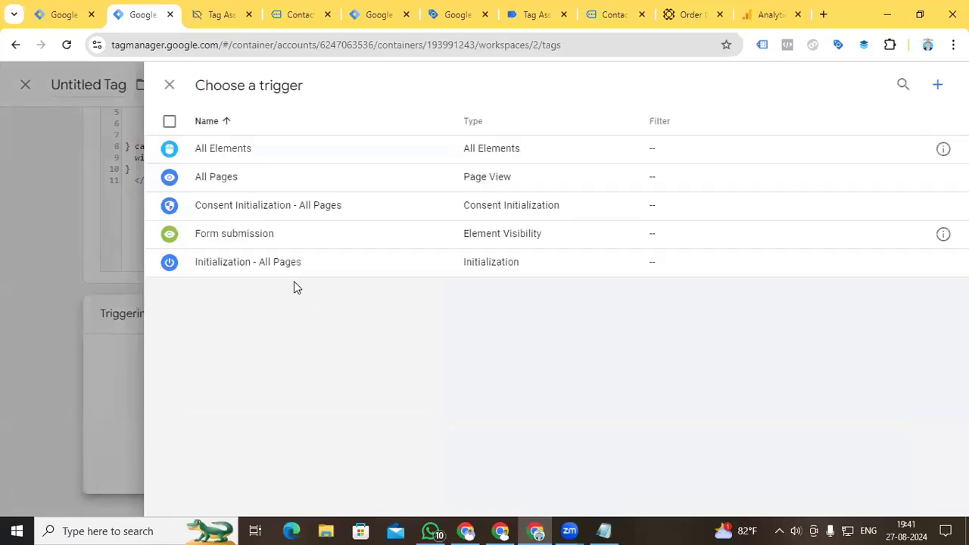
{"action": "left_click", "coordinate": [271, 234]}
Name the tag "cHTML iFrame data sending" and save it
{"action": "left_click", "coordinate": [240, 84]}
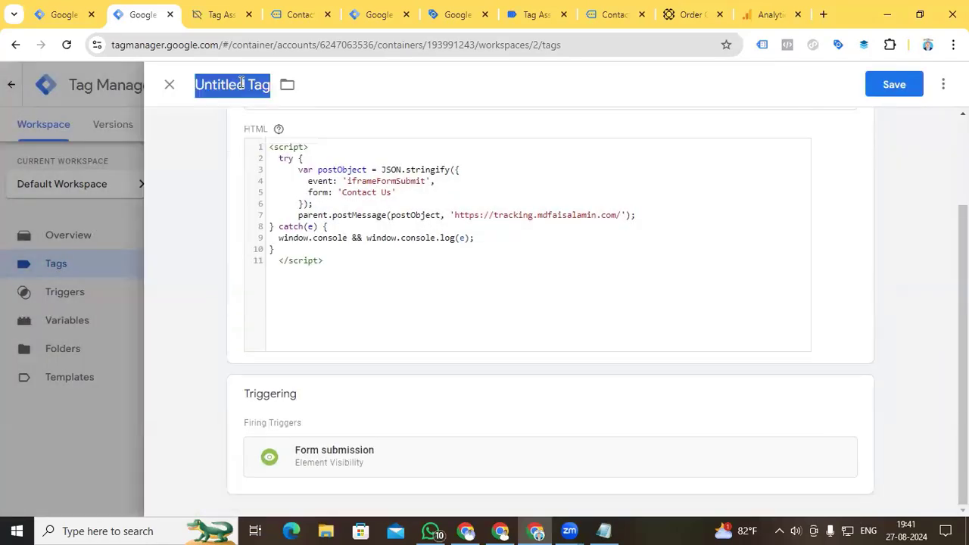
{"action": "type", "text": "ch"}
{"action": "key", "text": "BackSpace"}
{"action": "type", "text": "HTML"}
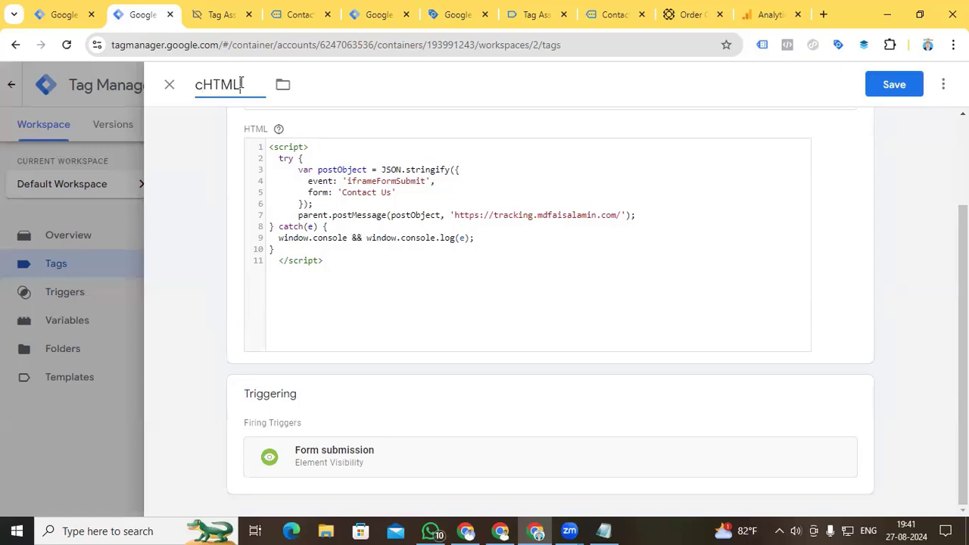
{"action": "type", "text": " iFrame"}
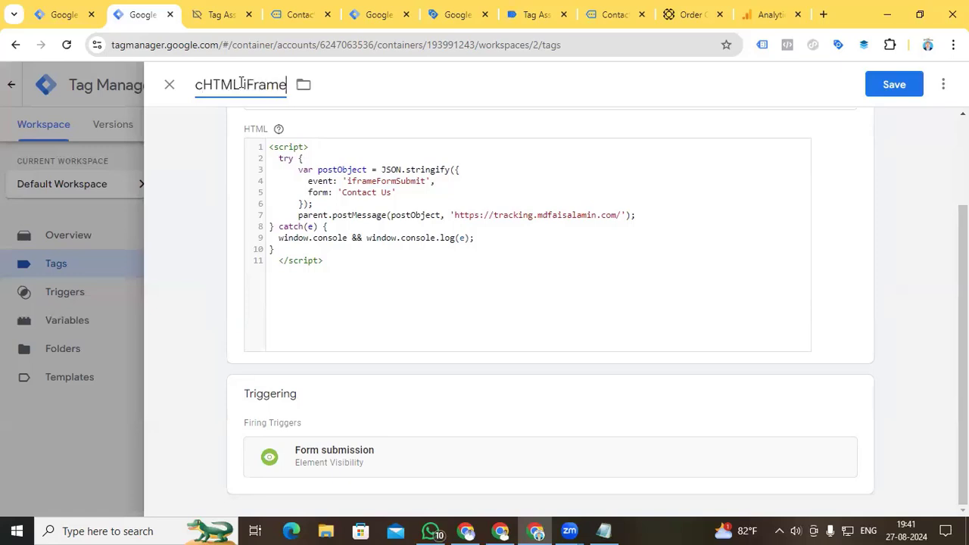
{"action": "type", "text": " data sending"}
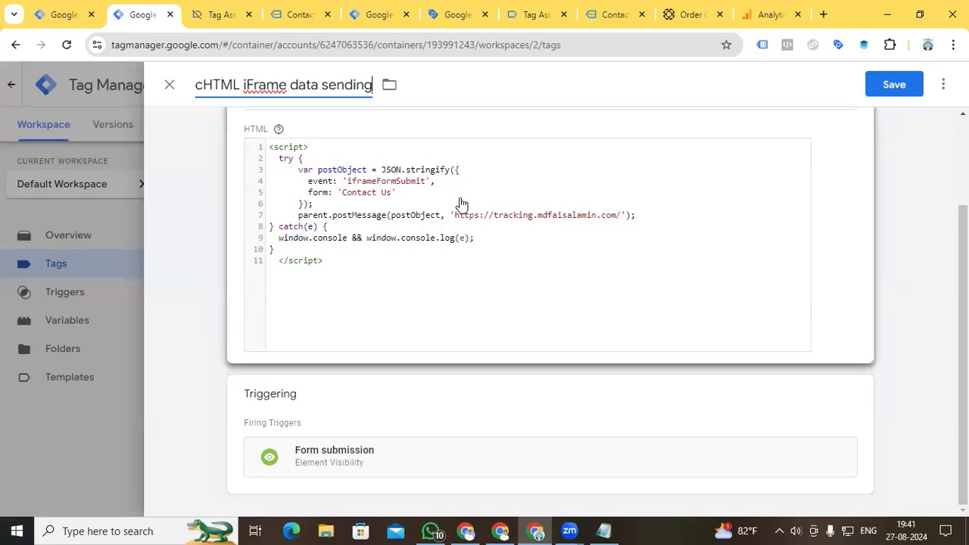
{"action": "left_click", "coordinate": [889, 87]}
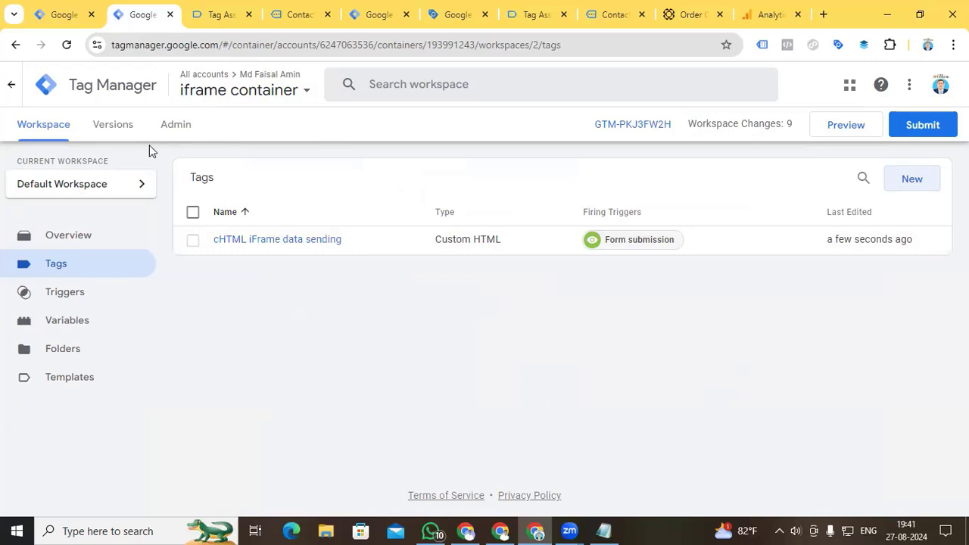
Switch to the parent website's browser container in Tag Manager and start a new tag of type Custom HTML
{"action": "left_click", "coordinate": [371, 15]}
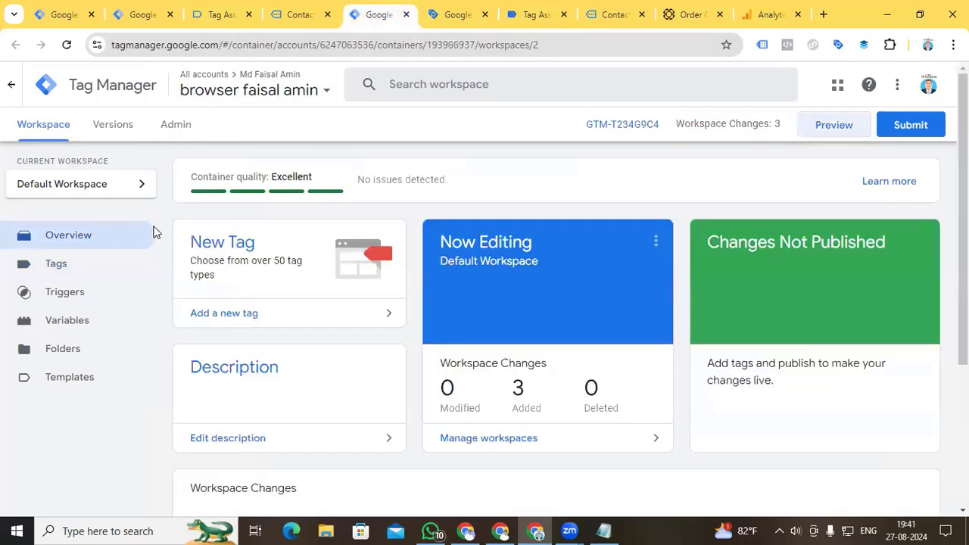
{"action": "left_click", "coordinate": [89, 271]}
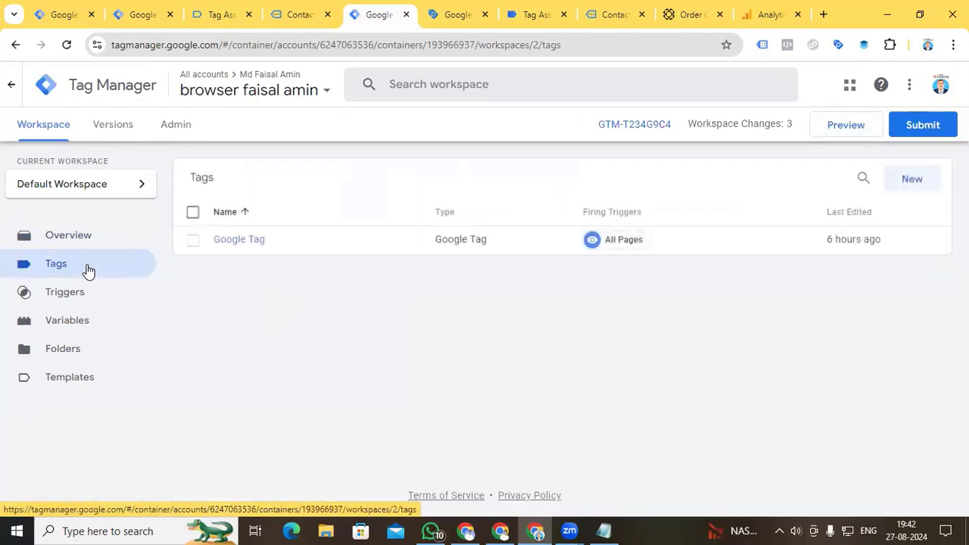
{"action": "left_click", "coordinate": [910, 182]}
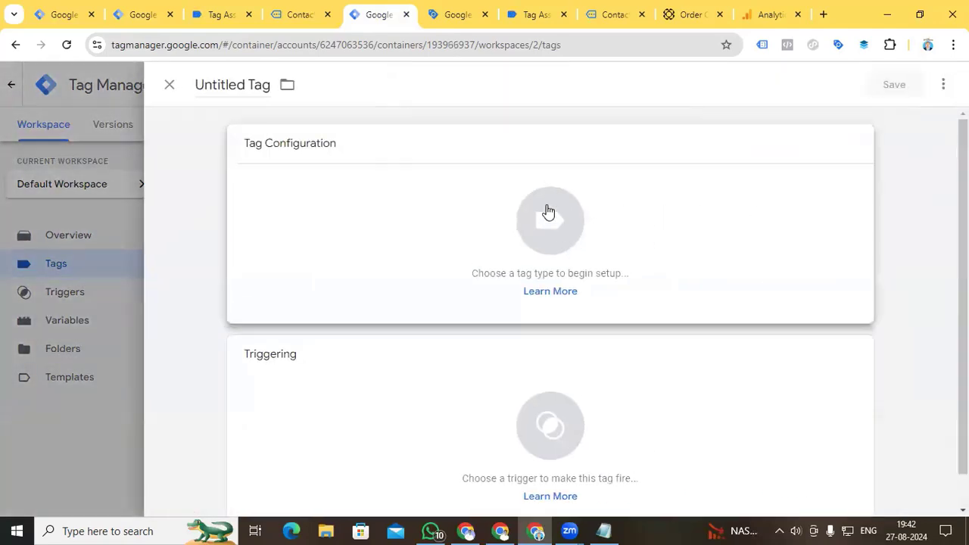
{"action": "left_click", "coordinate": [549, 212]}
{"action": "scroll", "coordinate": [633, 227], "scroll_direction": "down", "scroll_amount": 4}
{"action": "left_click", "coordinate": [633, 227]}
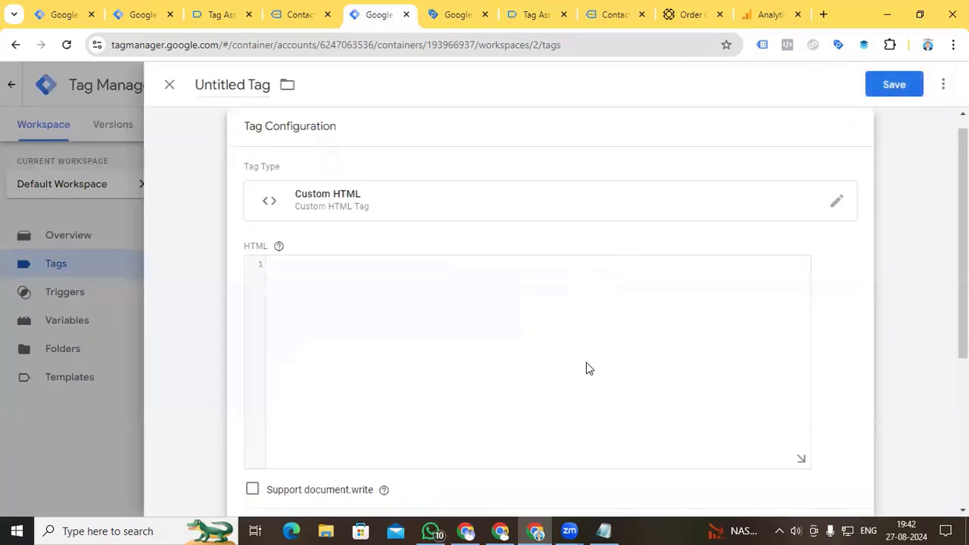
Insert the copied message listener script into the Custom HTML tag and assign the "All Pages" trigger
{"action": "left_click", "coordinate": [443, 340]}
{"action": "key", "text": "ctrl+v"}
{"action": "scroll", "coordinate": [446, 303], "scroll_direction": "down", "scroll_amount": 4}
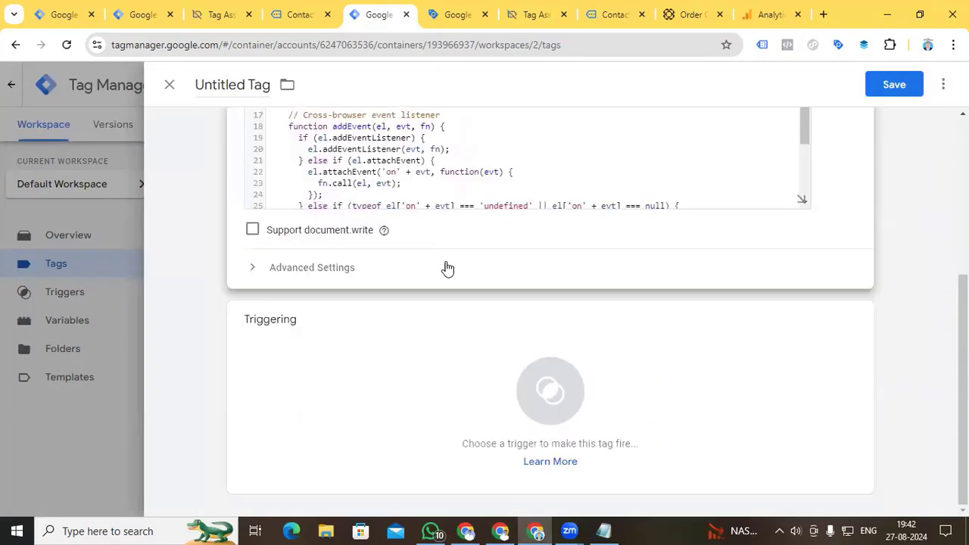
{"action": "left_click", "coordinate": [563, 389]}
{"action": "left_click", "coordinate": [272, 155]}
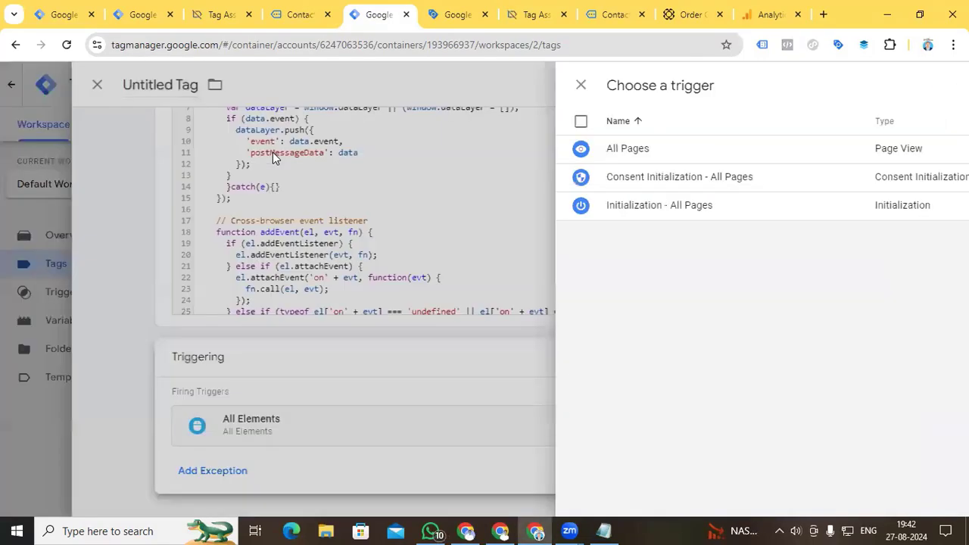
Name the tag "cHTML Receive data Form iFrame" and save it
{"action": "left_click", "coordinate": [253, 85]}
{"action": "type", "text": "ch"}
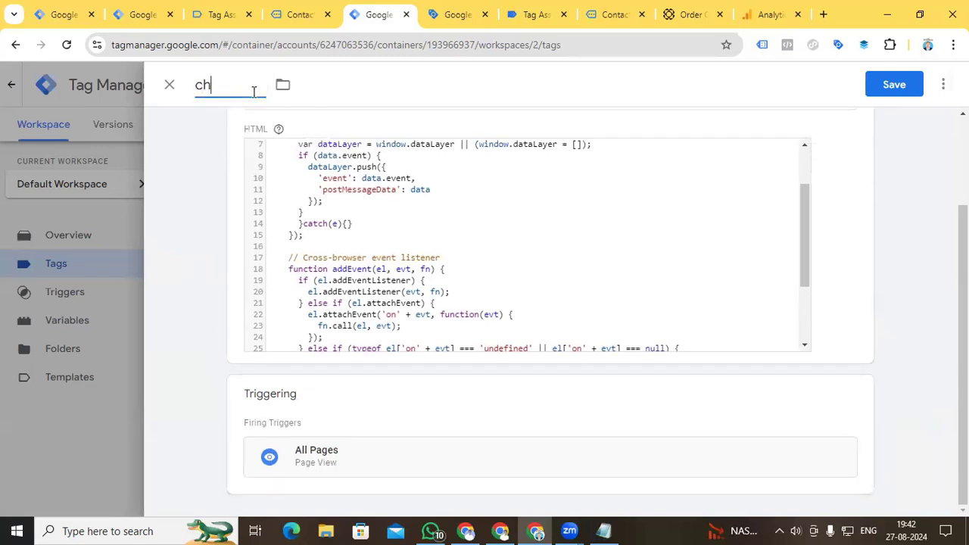
{"action": "key", "text": "BackSpace"}
{"action": "type", "text": "Ht"}
{"action": "key", "text": "BackSpace"}
{"action": "type", "text": "TML Receive data"}
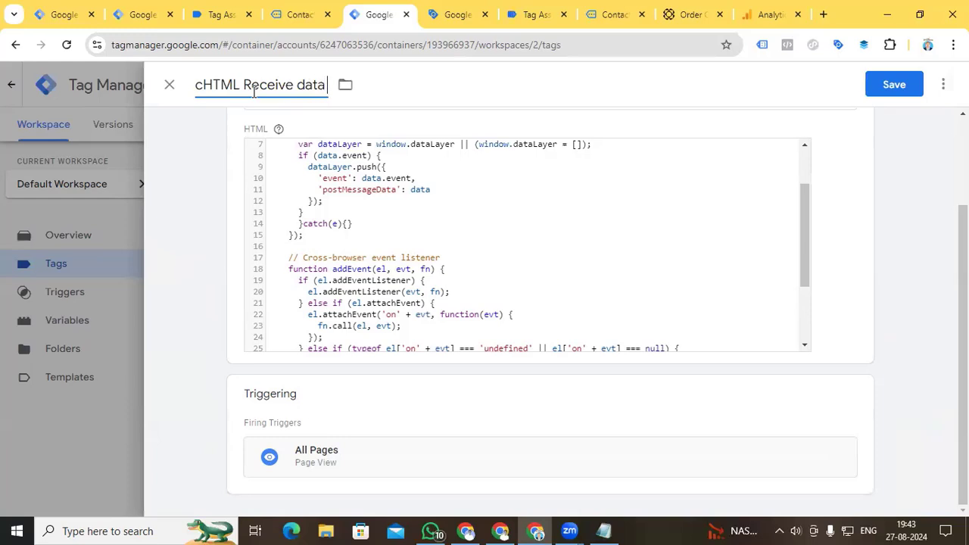
{"action": "type", "text": " Form iFrame"}
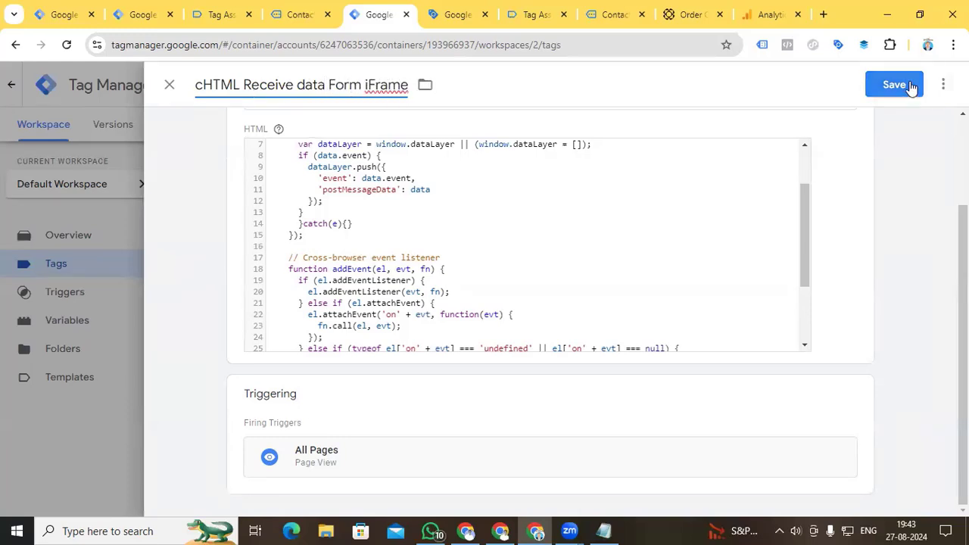
{"action": "left_click", "coordinate": [903, 84]}
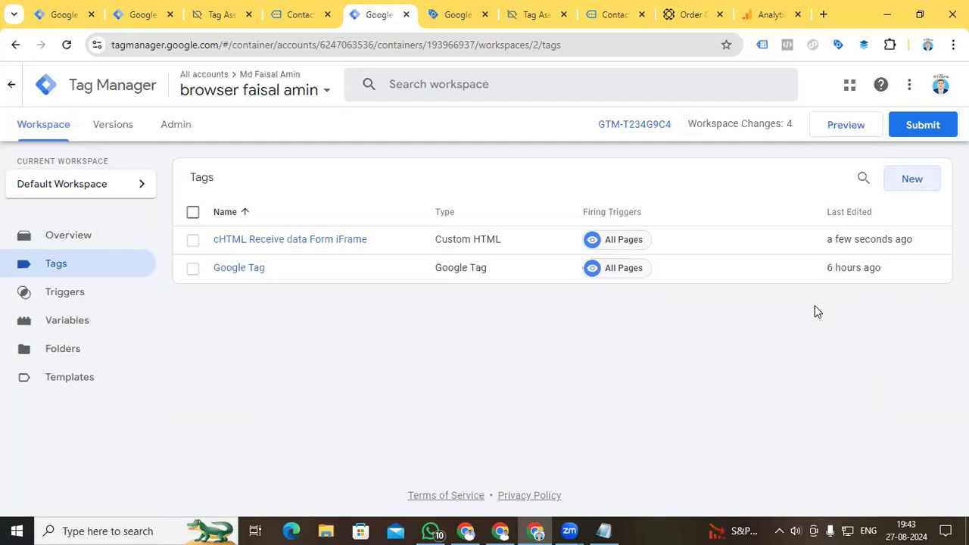
Start preview mode for both the parent website's browser container and the iframe container
{"action": "left_click", "coordinate": [840, 128]}
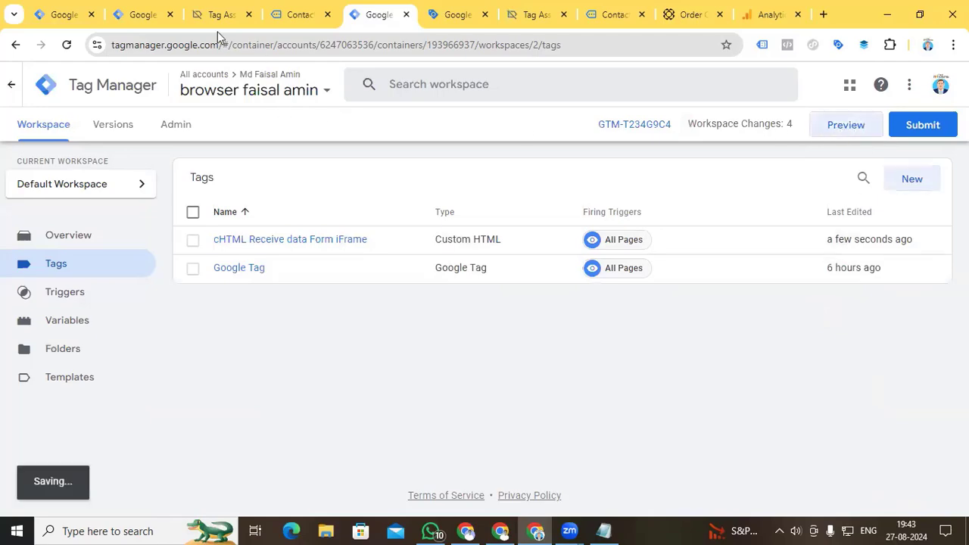
{"action": "left_click", "coordinate": [136, 17]}
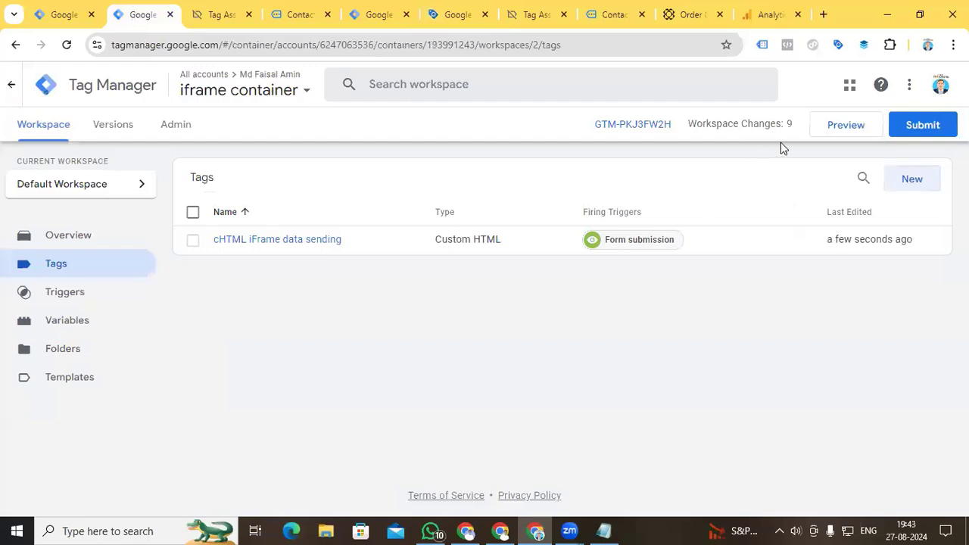
{"action": "left_click", "coordinate": [840, 124]}
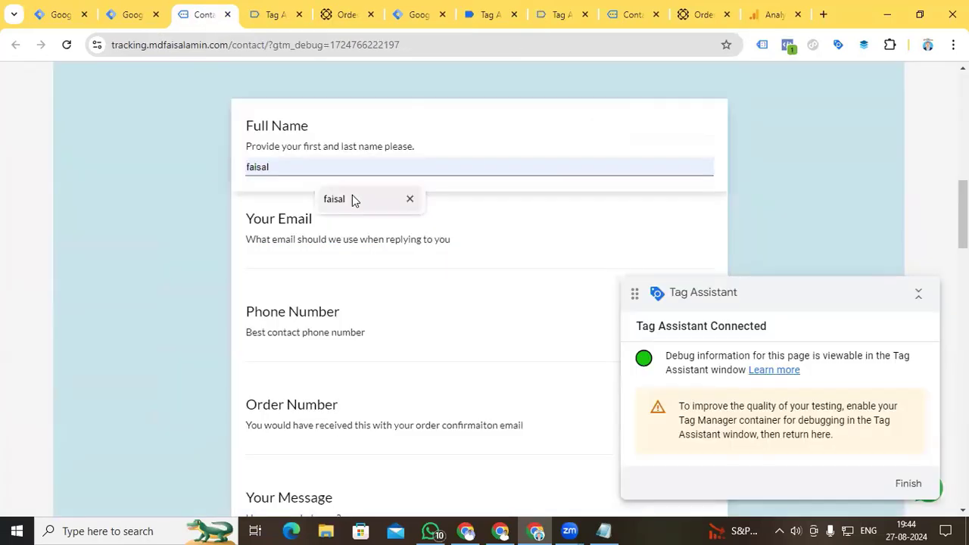
Fill in the Contact page's embedded form with the full name, email, phone number and the message "test", and submit it
{"action": "left_click", "coordinate": [353, 199]}
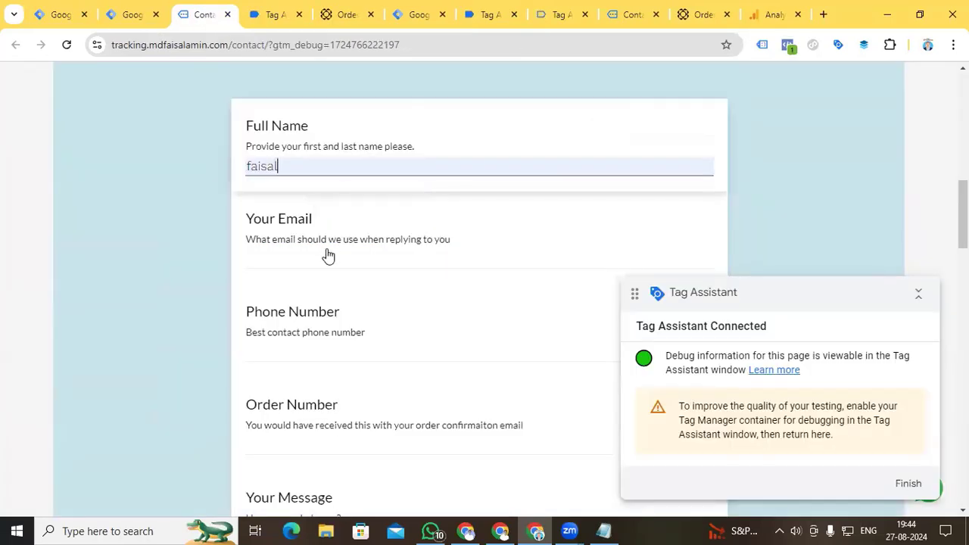
{"action": "left_click", "coordinate": [326, 256]}
{"action": "left_click", "coordinate": [337, 352]}
{"action": "left_click", "coordinate": [342, 389]}
{"action": "scroll", "coordinate": [342, 390], "scroll_direction": "down", "scroll_amount": 6}
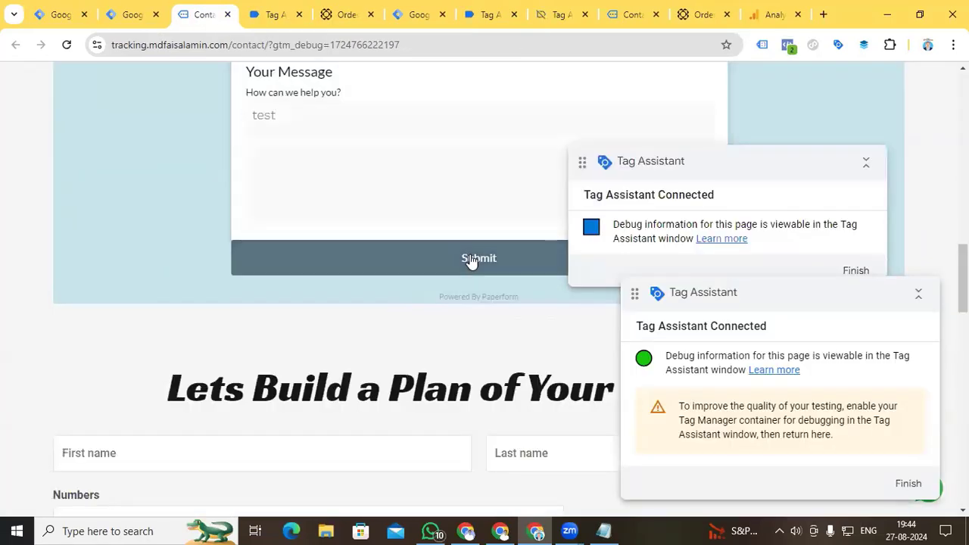
{"action": "left_click", "coordinate": [471, 260]}
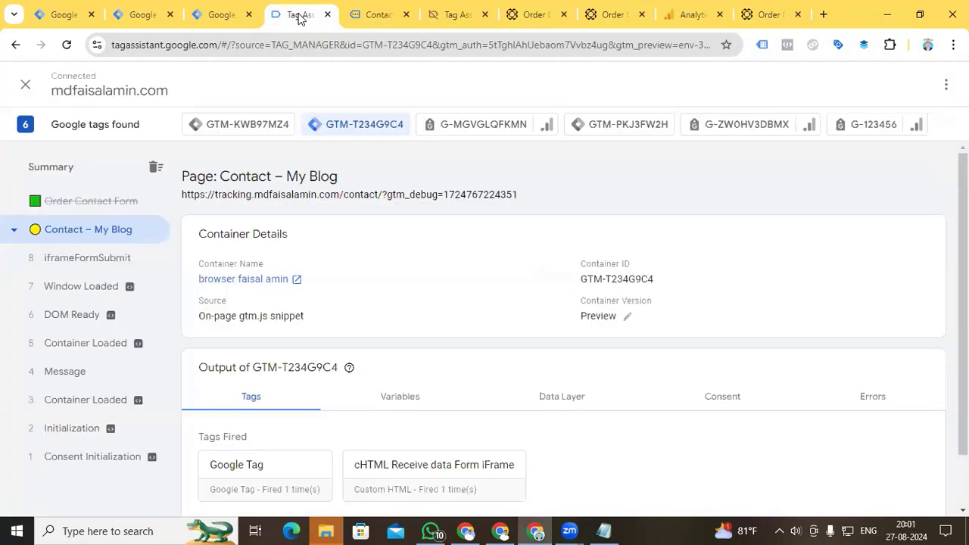
Expand the API call of the iframeFormSubmit event in Tag Assistant and copy its event name
{"action": "left_click", "coordinate": [87, 267]}
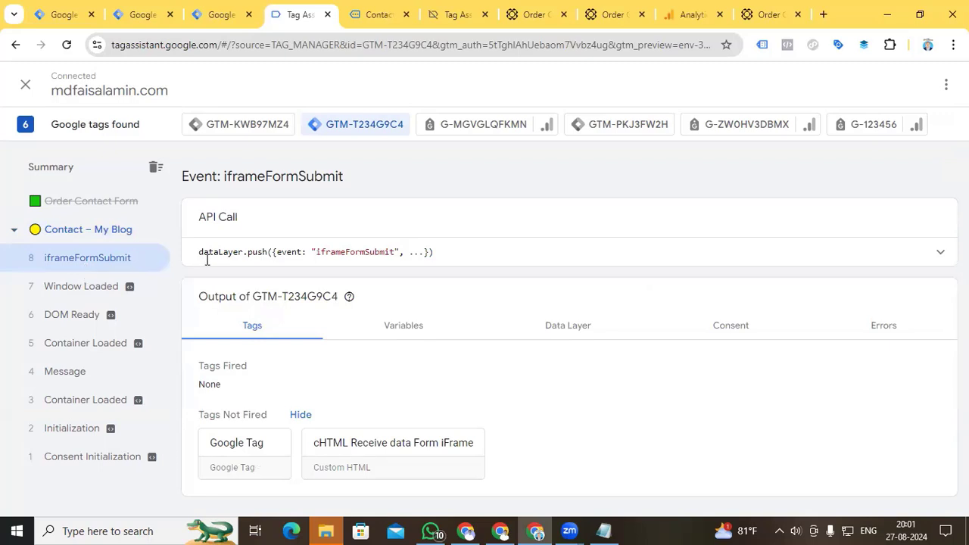
{"action": "left_click", "coordinate": [928, 256]}
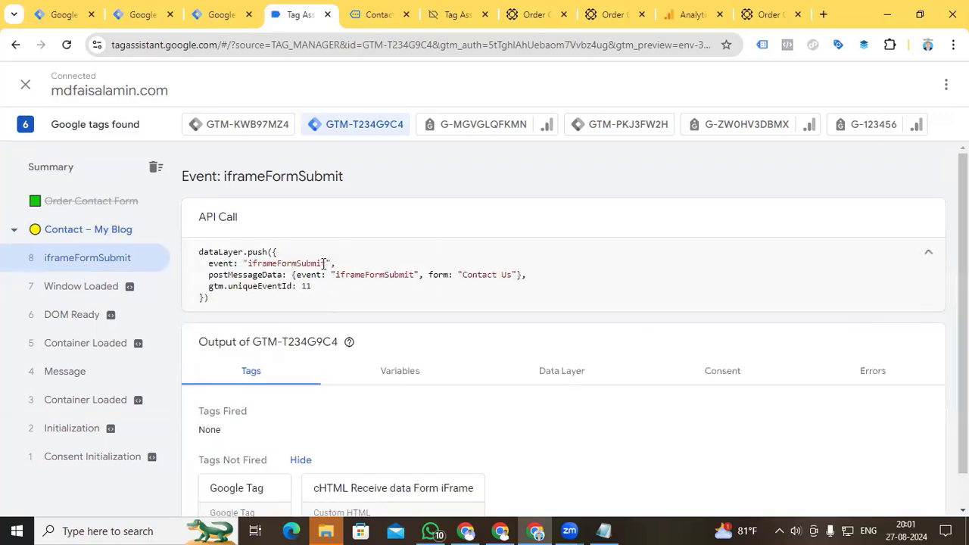
{"action": "left_click_drag", "start_coordinate": [327, 263], "coordinate": [250, 263]}
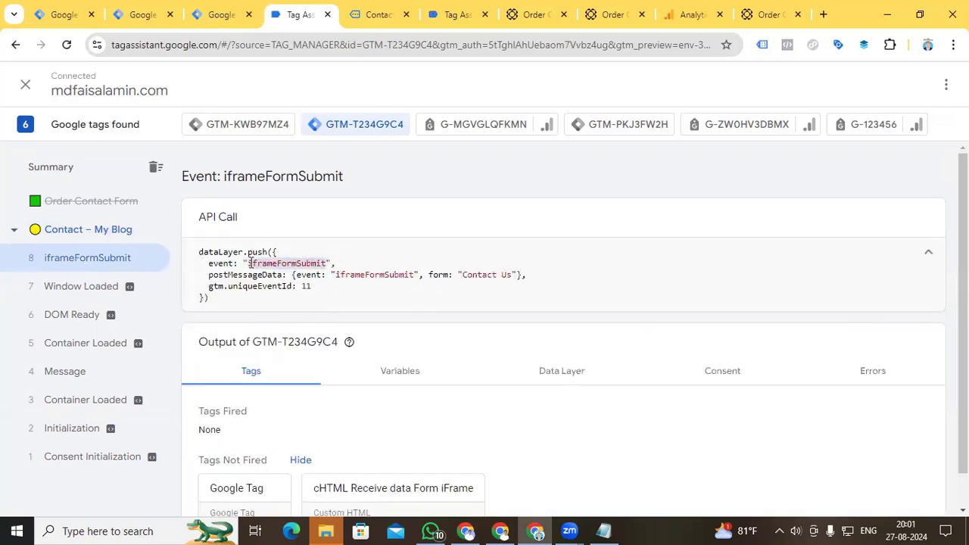
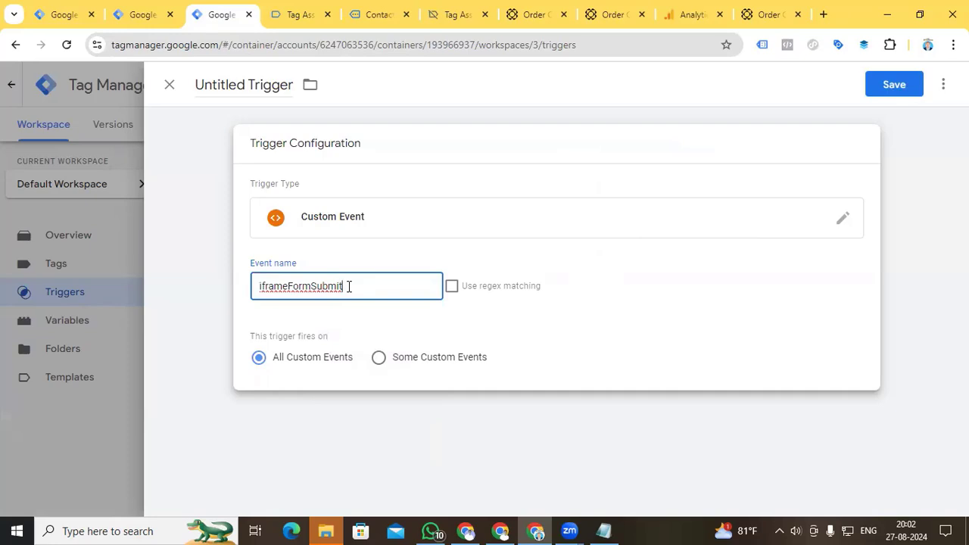
Name the custom event trigger "Event iframeFormSubmit" and save it
{"action": "left_click", "coordinate": [242, 85]}
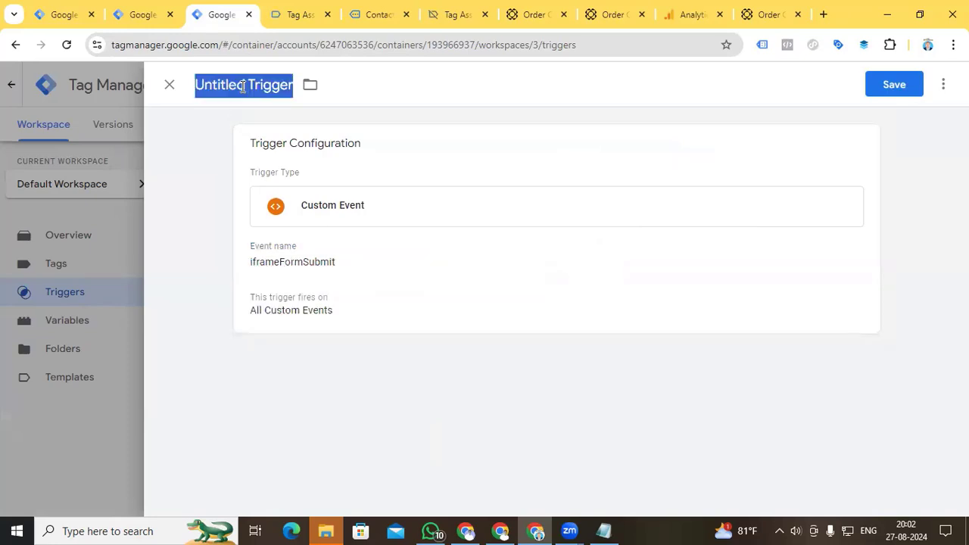
{"action": "type", "text": "e"}
{"action": "key", "text": "BackSpace"}
{"action": "type", "text": "Event"}
{"action": "type", "text": "iframeFormSubmit"}
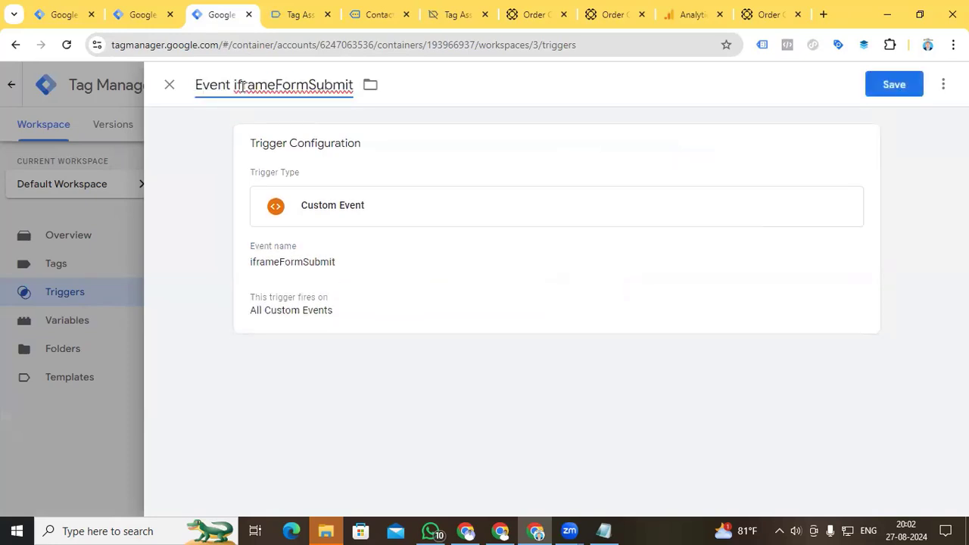
{"action": "left_click", "coordinate": [895, 84]}
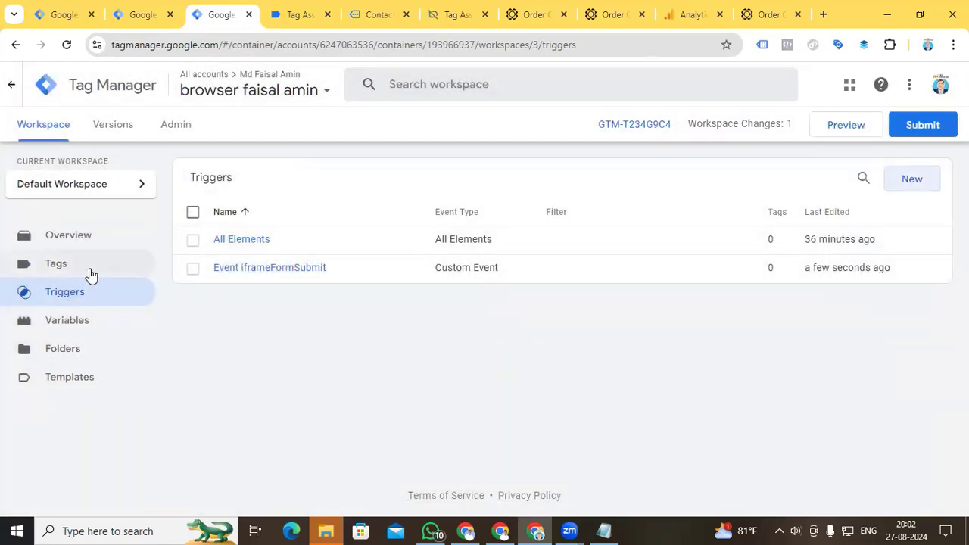
Start a new tag of type Google Analytics: GA4 Event in the browser container
{"action": "left_click", "coordinate": [72, 271]}
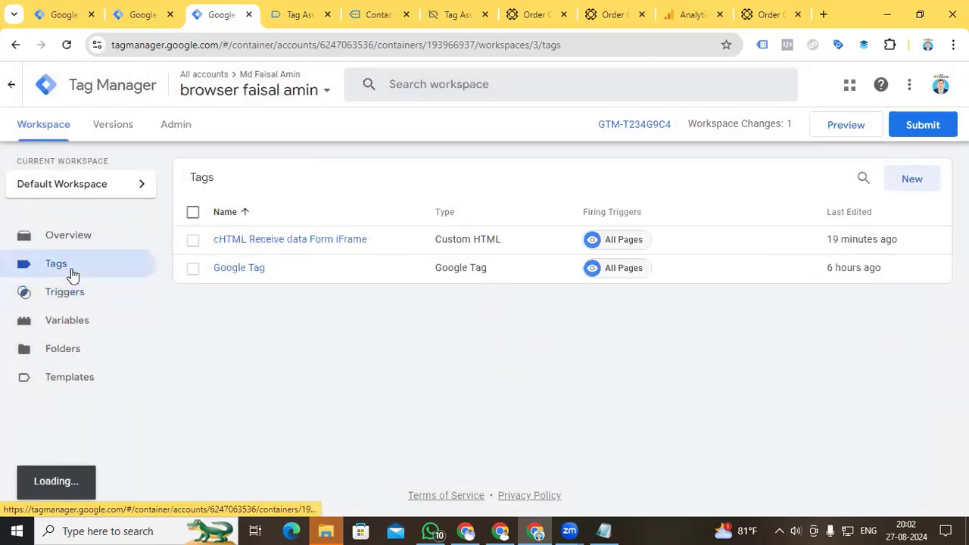
{"action": "left_click", "coordinate": [908, 184]}
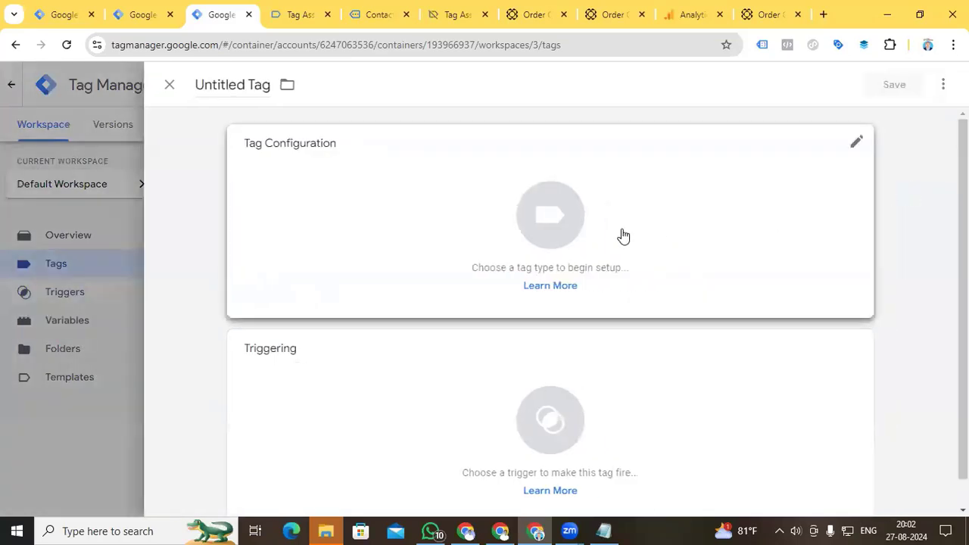
{"action": "left_click", "coordinate": [552, 219]}
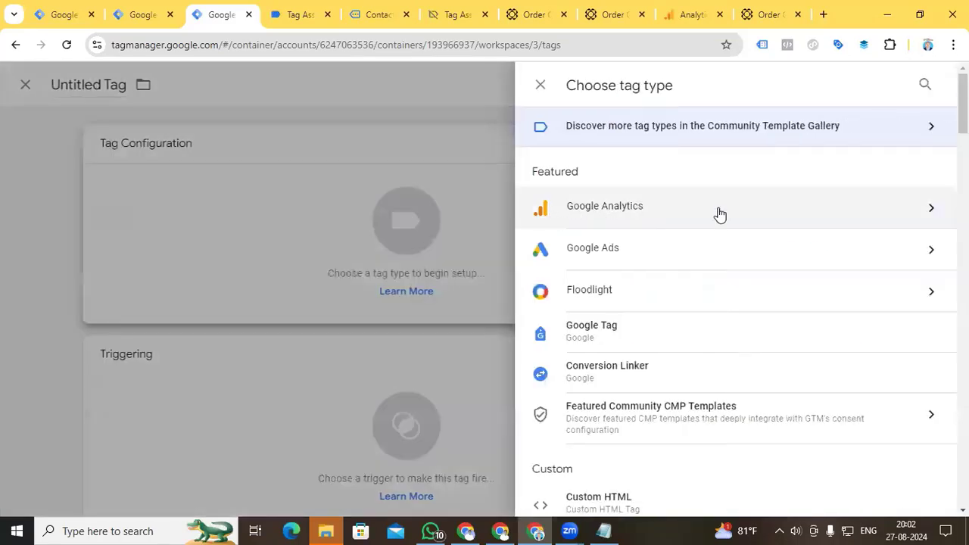
{"action": "left_click", "coordinate": [720, 215]}
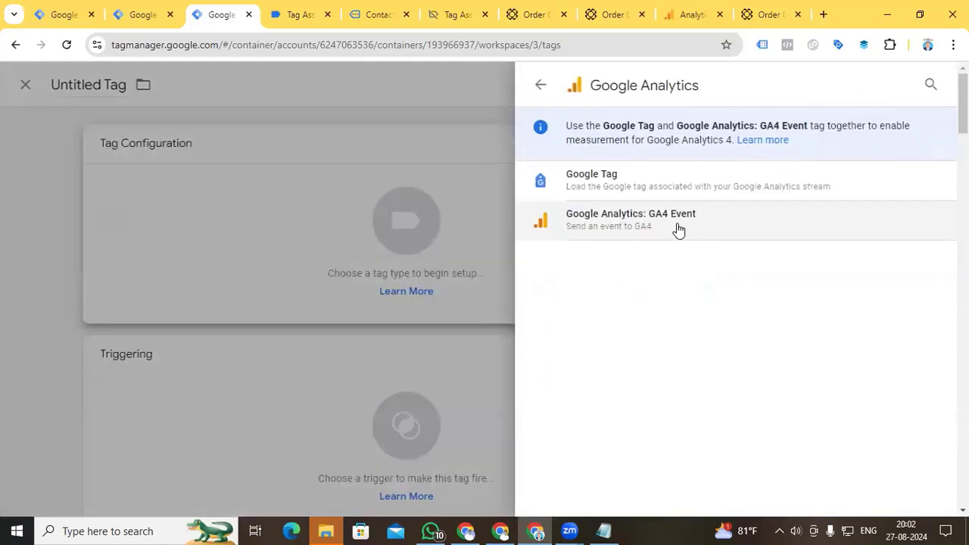
{"action": "left_click", "coordinate": [678, 230]}
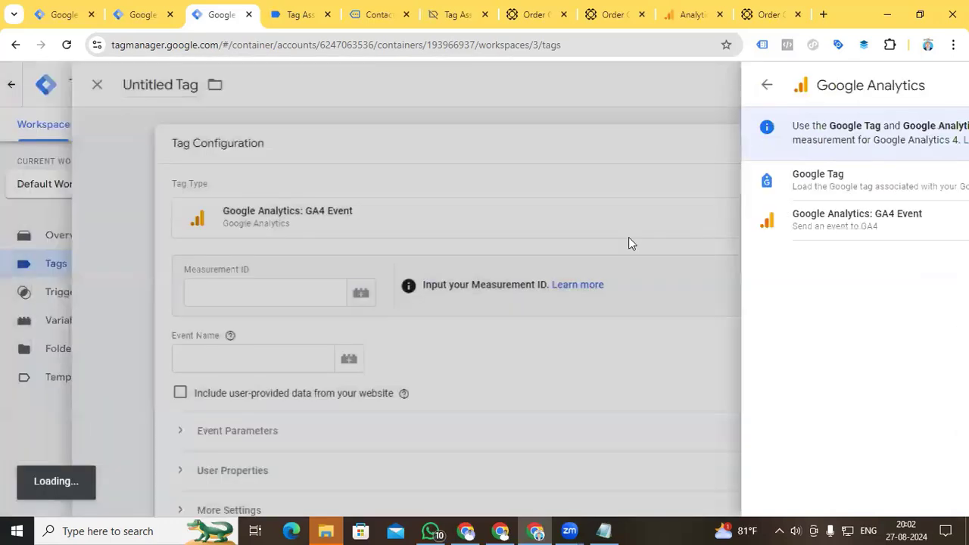
Copy the measurement ID from the property's web data stream in Google Analytics and enter it in the GA4 Event tag
{"action": "left_click", "coordinate": [685, 15]}
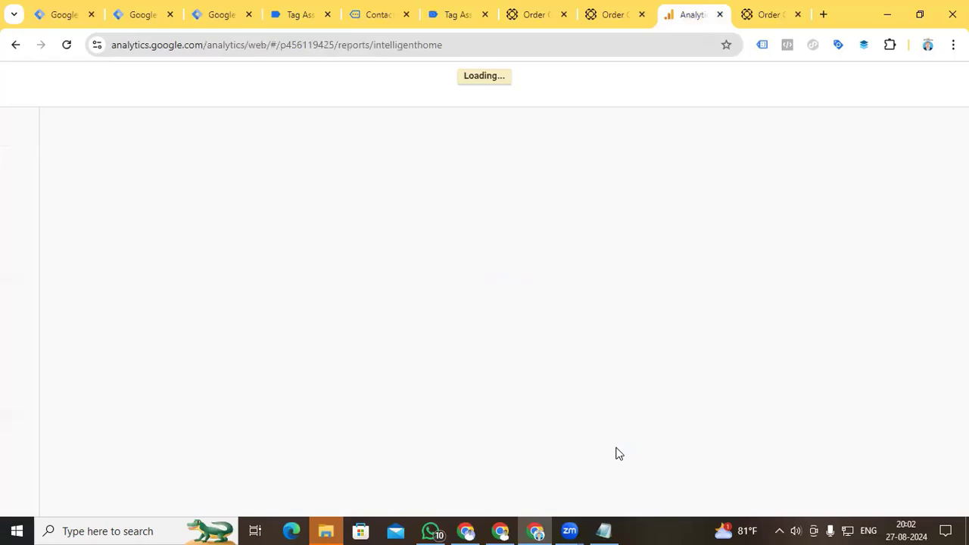
{"action": "scroll", "coordinate": [83, 363], "scroll_direction": "down", "scroll_amount": 3}
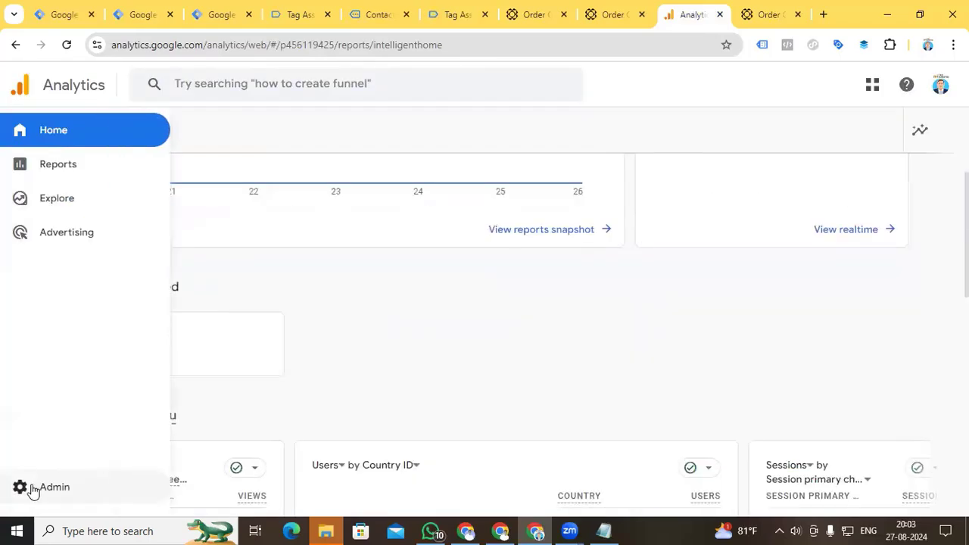
{"action": "left_click", "coordinate": [34, 490]}
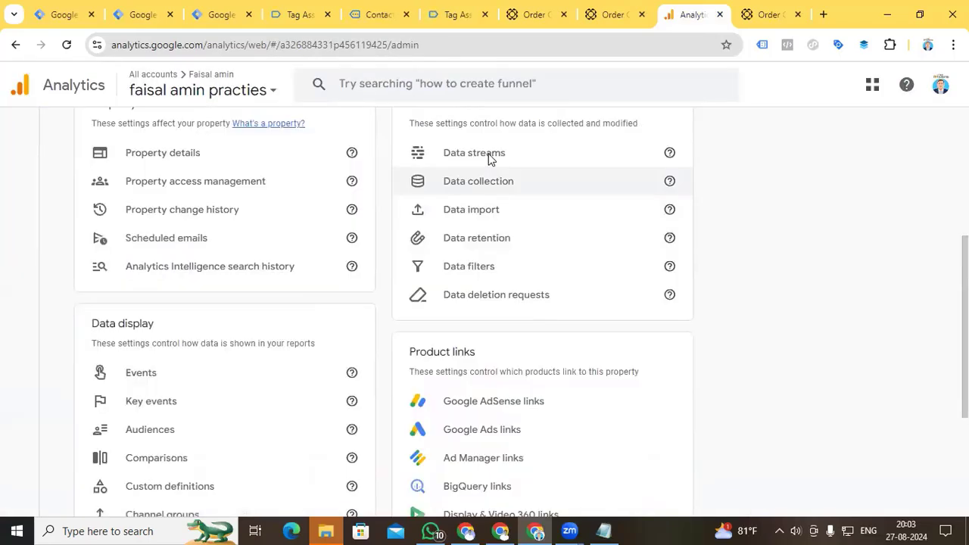
{"action": "left_click", "coordinate": [658, 154]}
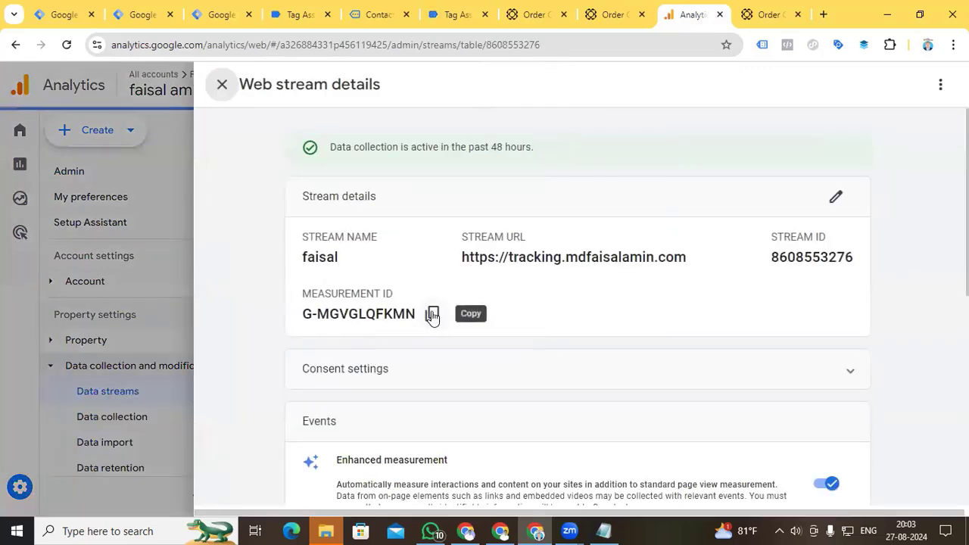
{"action": "left_click", "coordinate": [432, 315]}
{"action": "left_click", "coordinate": [223, 9]}
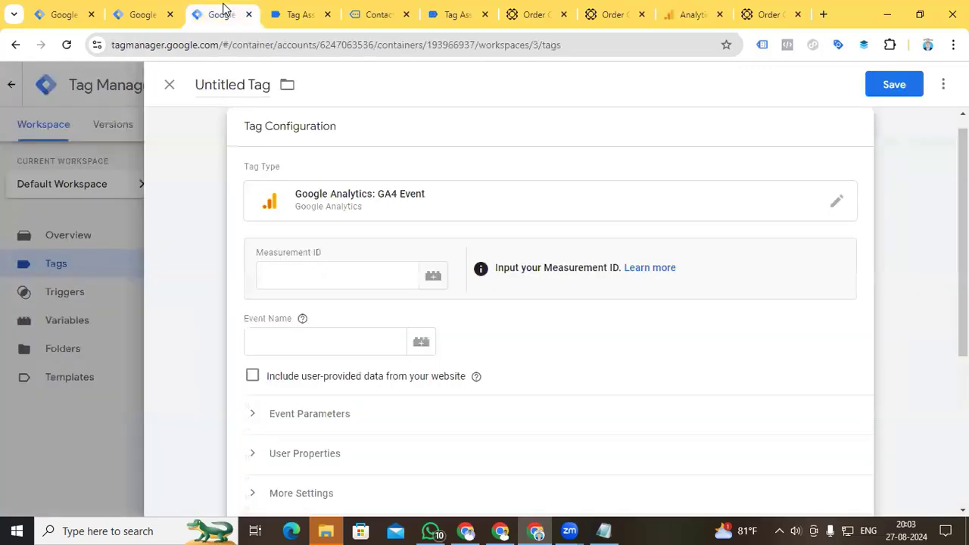
{"action": "left_click", "coordinate": [294, 274]}
{"action": "key", "text": "ctrl+v"}
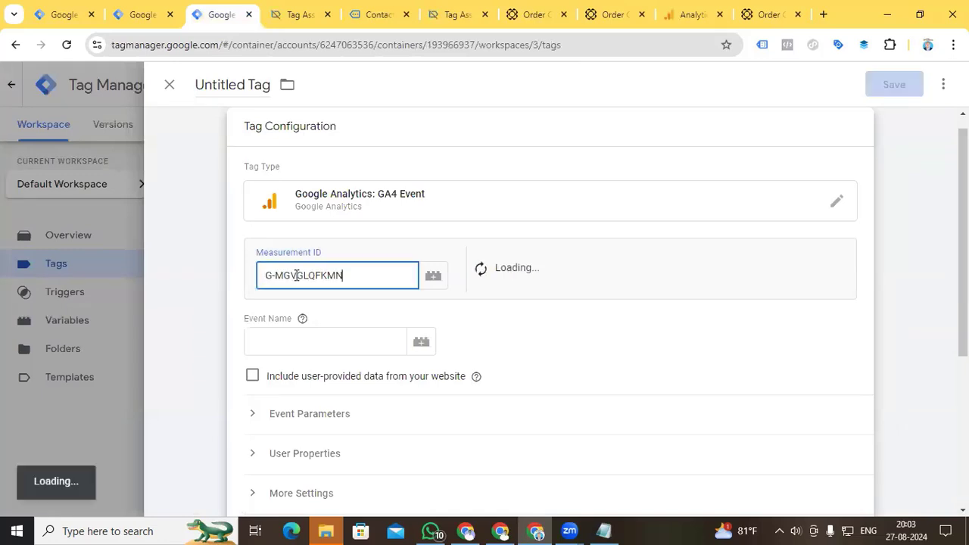
Set the GA4 tag's event name to iframeFormSubmit, copied from the event's API call in Tag Assistant
{"action": "left_click", "coordinate": [310, 343]}
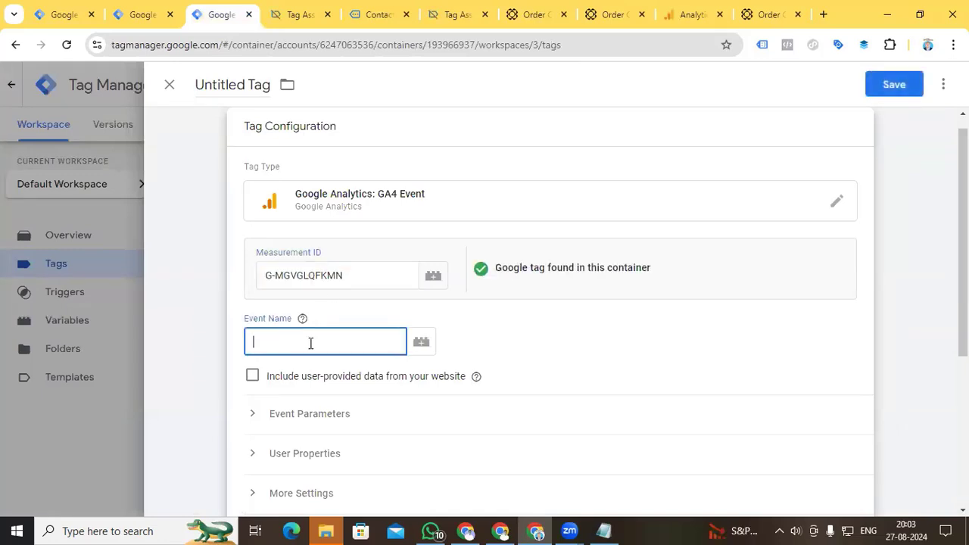
{"action": "key", "text": "ctrl+Tab"}
{"action": "left_click_drag", "start_coordinate": [327, 305], "coordinate": [262, 304]}
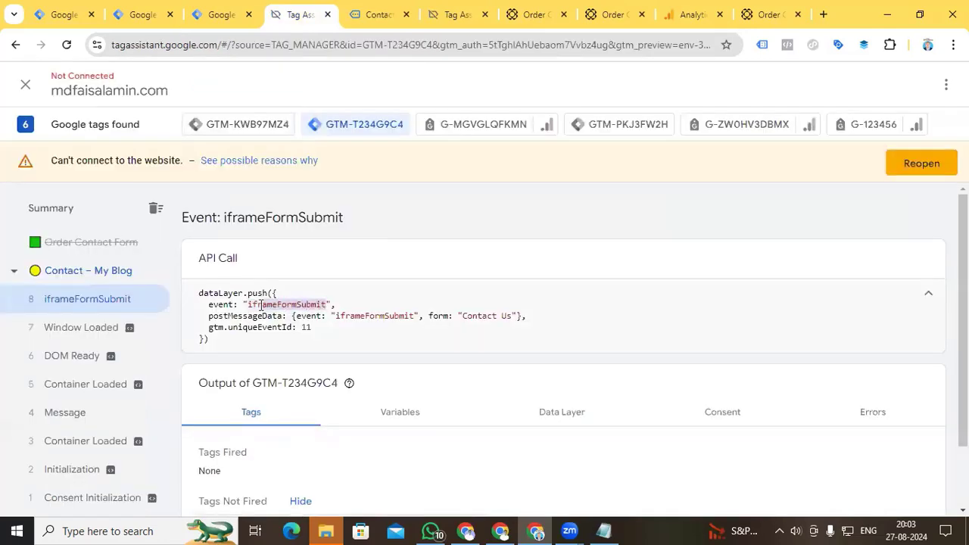
{"action": "left_click", "coordinate": [219, 15]}
{"action": "key", "text": "ctrl+v"}
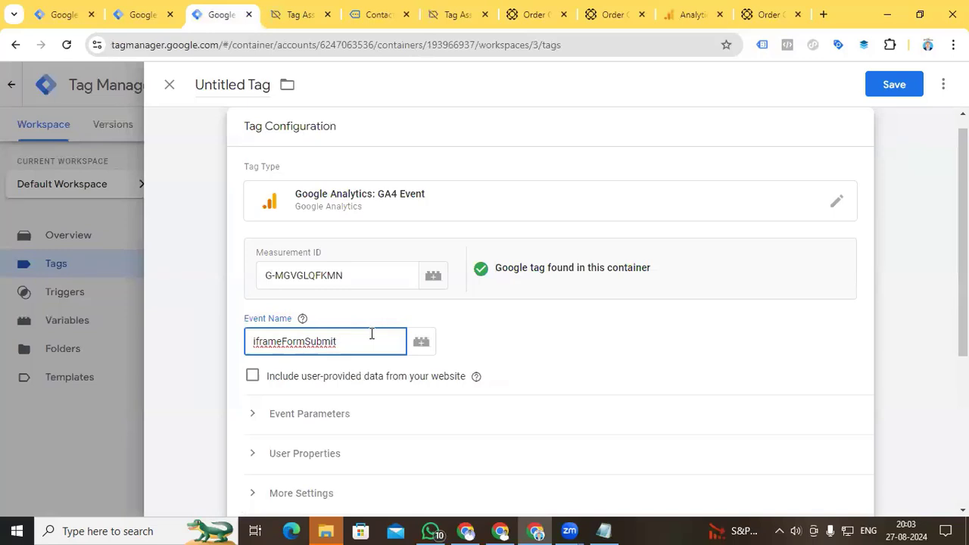
{"action": "scroll", "coordinate": [371, 334], "scroll_direction": "down", "scroll_amount": 2}
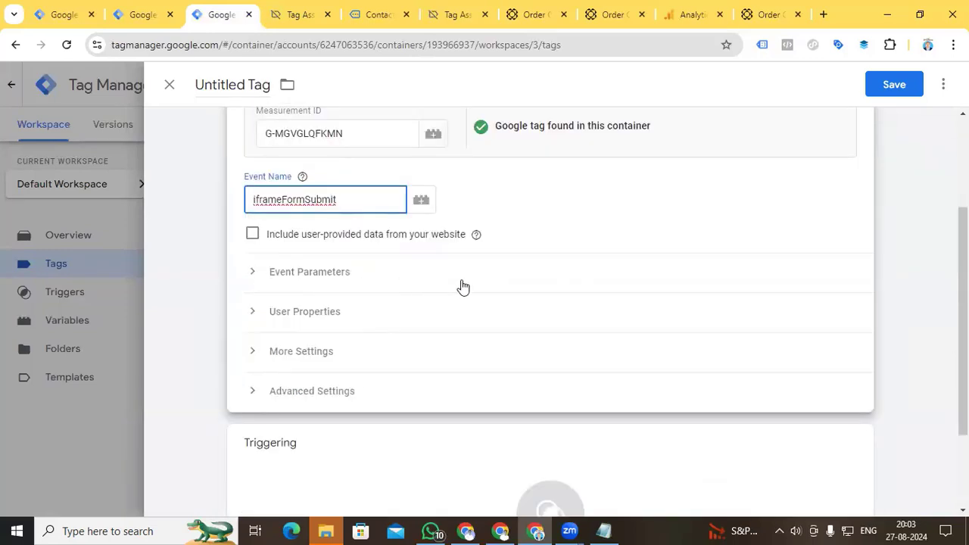
{"action": "scroll", "coordinate": [463, 286], "scroll_direction": "down", "scroll_amount": 2}
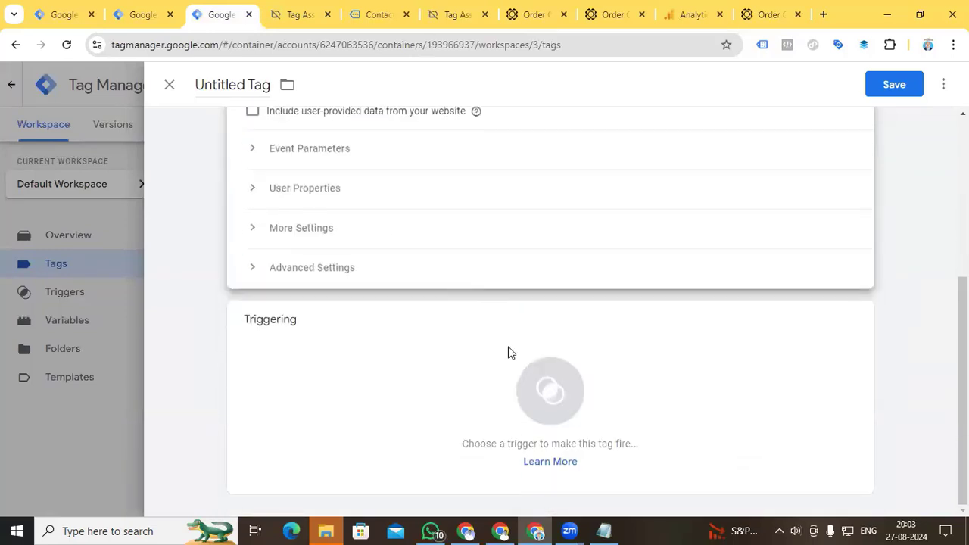
Assign the Event iframeFormSubmit trigger to the GA4 tag, then save the tag as "IFrame Form submit for GA4"
{"action": "left_click", "coordinate": [551, 396]}
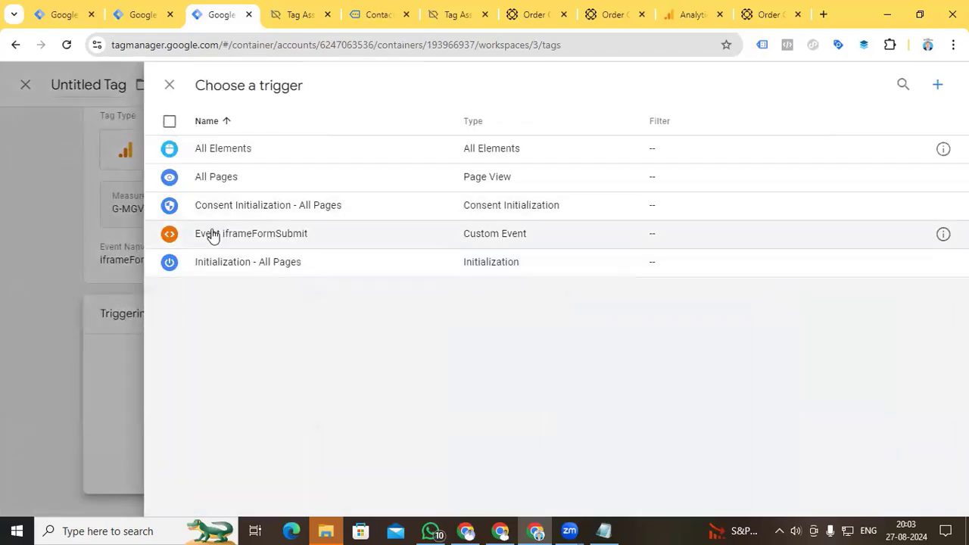
{"action": "left_click", "coordinate": [211, 232]}
{"action": "left_click", "coordinate": [228, 79]}
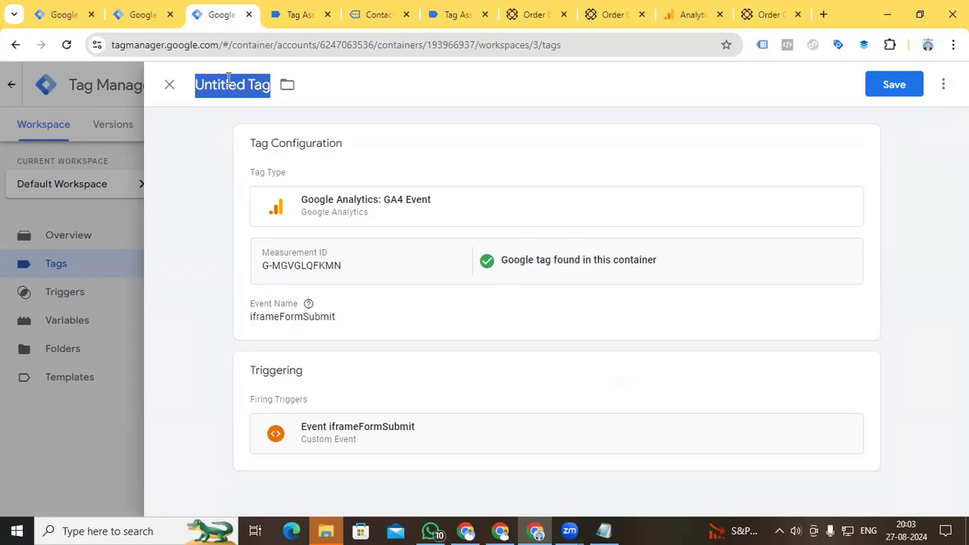
{"action": "type", "text": "IFrame F"}
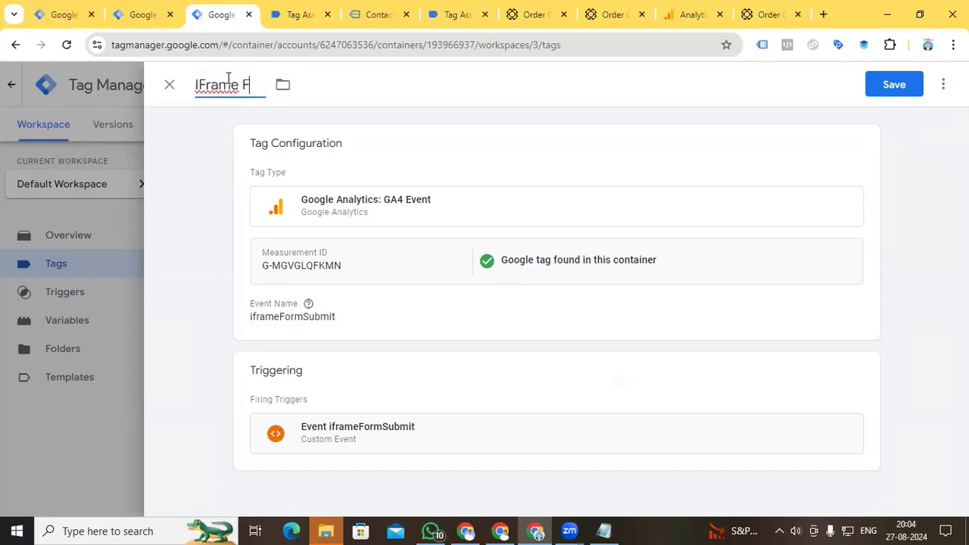
{"action": "type", "text": "orm submit for G"}
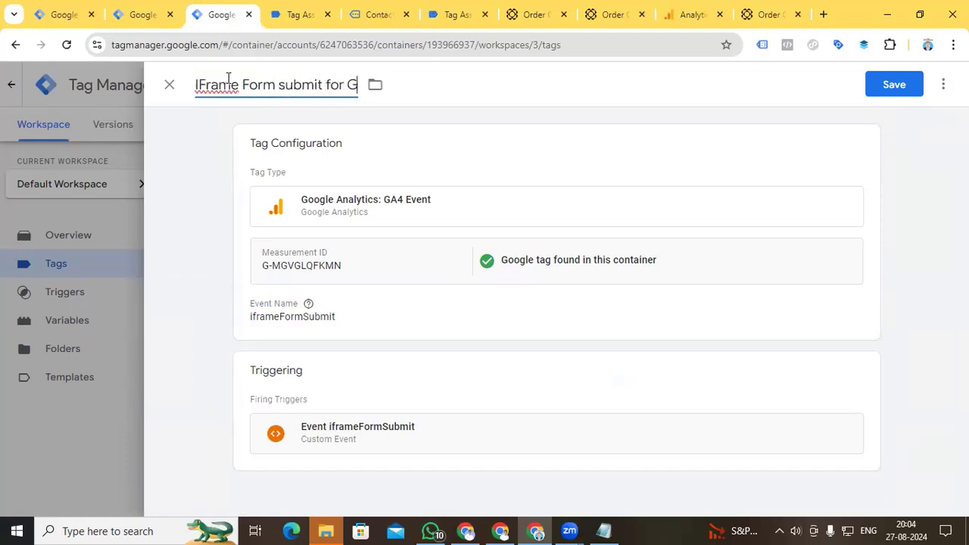
{"action": "type", "text": "A4"}
{"action": "left_click", "coordinate": [908, 89]}
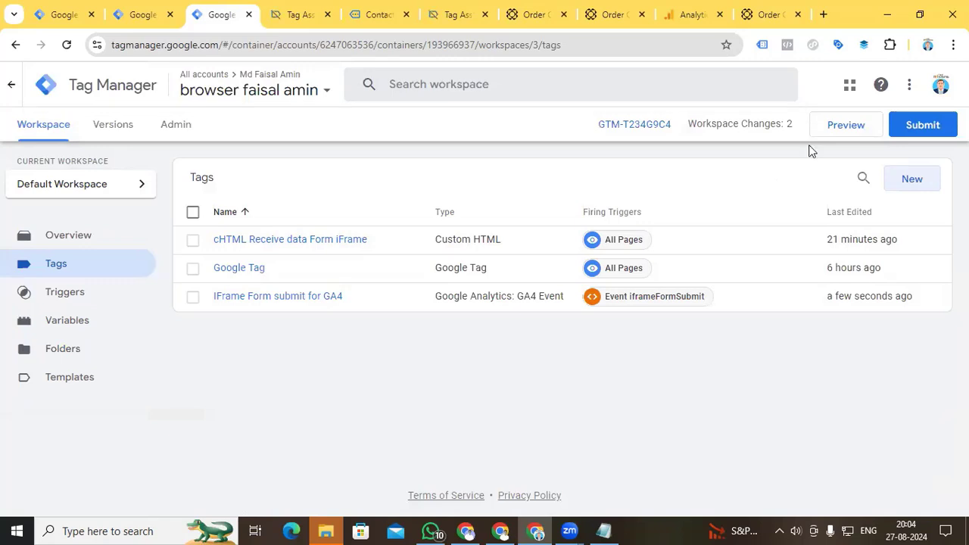
Preview the browser container and connect Tag Assistant to the website's contact page
{"action": "left_click", "coordinate": [844, 131]}
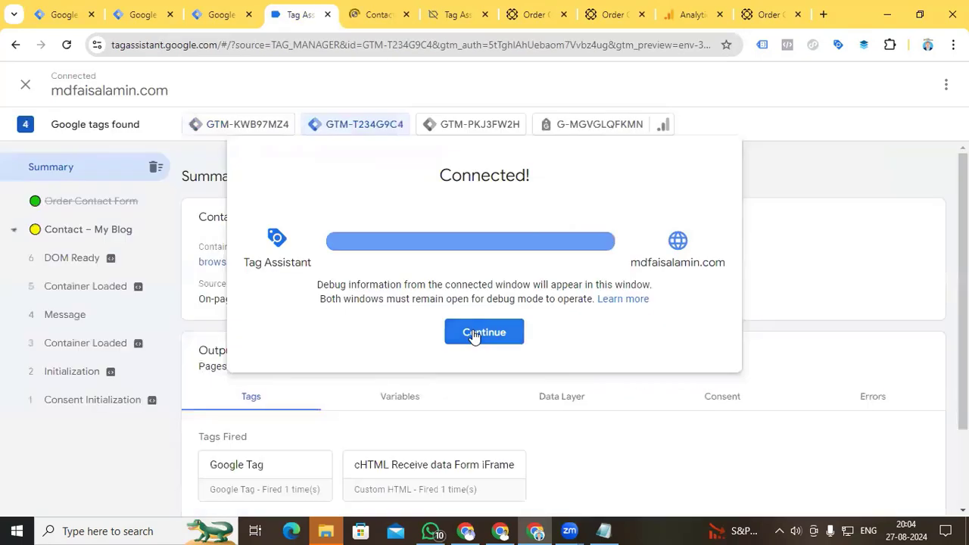
{"action": "left_click", "coordinate": [474, 334]}
{"action": "left_click", "coordinate": [376, 14]}
Fill in the embedded order contact form with the full name, e-mail, phone number and message "test", and submit it
{"action": "left_click", "coordinate": [324, 167]}
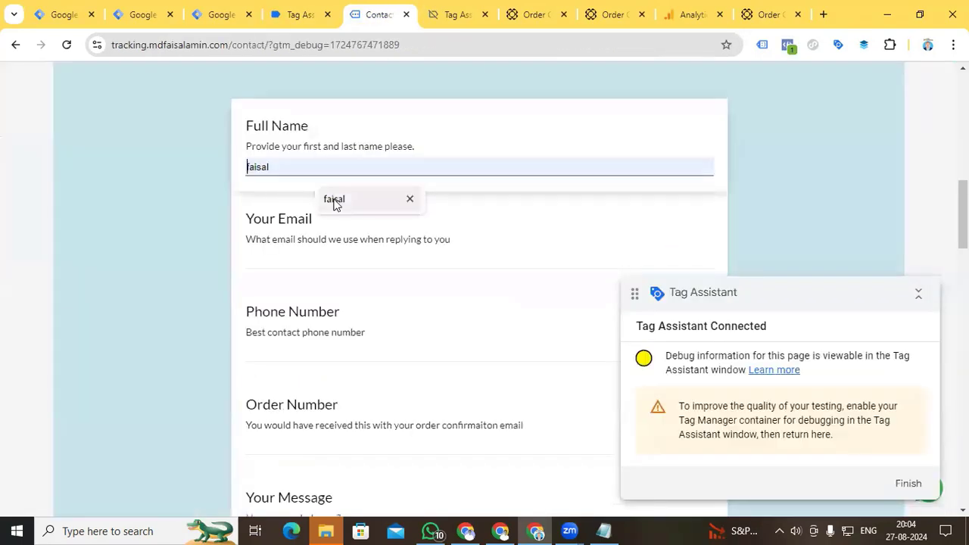
{"action": "left_click", "coordinate": [336, 199]}
{"action": "left_click", "coordinate": [321, 255]}
{"action": "left_click", "coordinate": [335, 290]}
{"action": "left_click", "coordinate": [338, 349]}
{"action": "scroll", "coordinate": [350, 469], "scroll_direction": "down", "scroll_amount": 1}
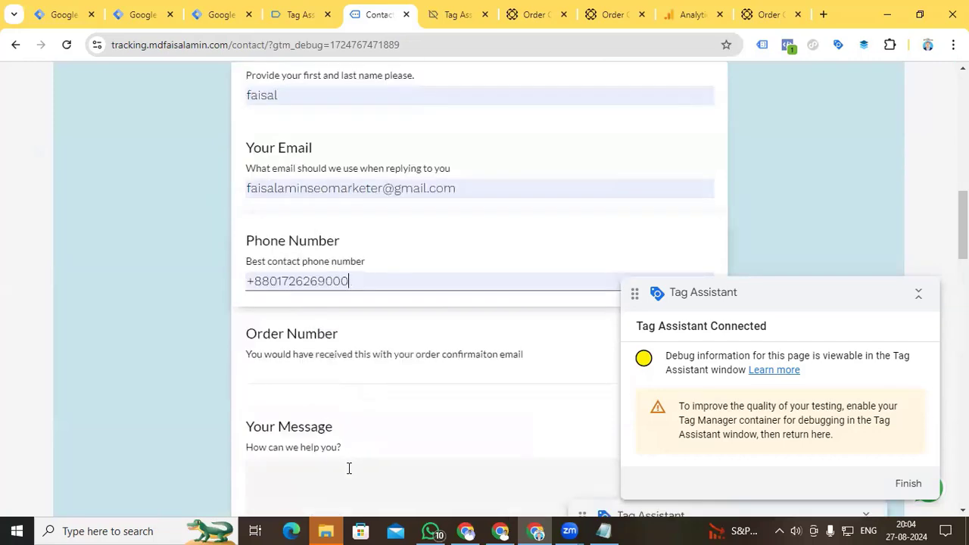
{"action": "left_click", "coordinate": [349, 469]}
{"action": "scroll", "coordinate": [368, 426], "scroll_direction": "down", "scroll_amount": 2}
{"action": "type", "text": "test"}
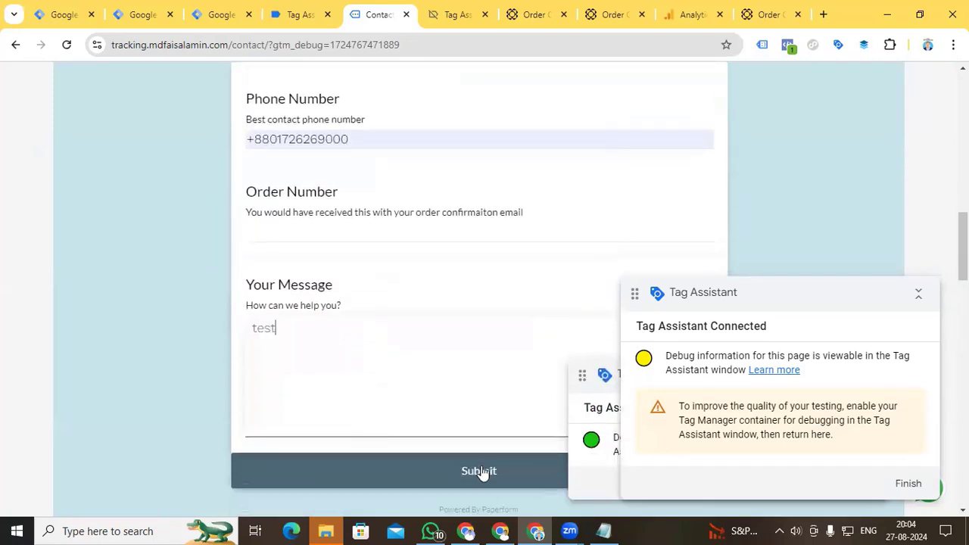
{"action": "left_click", "coordinate": [480, 472]}
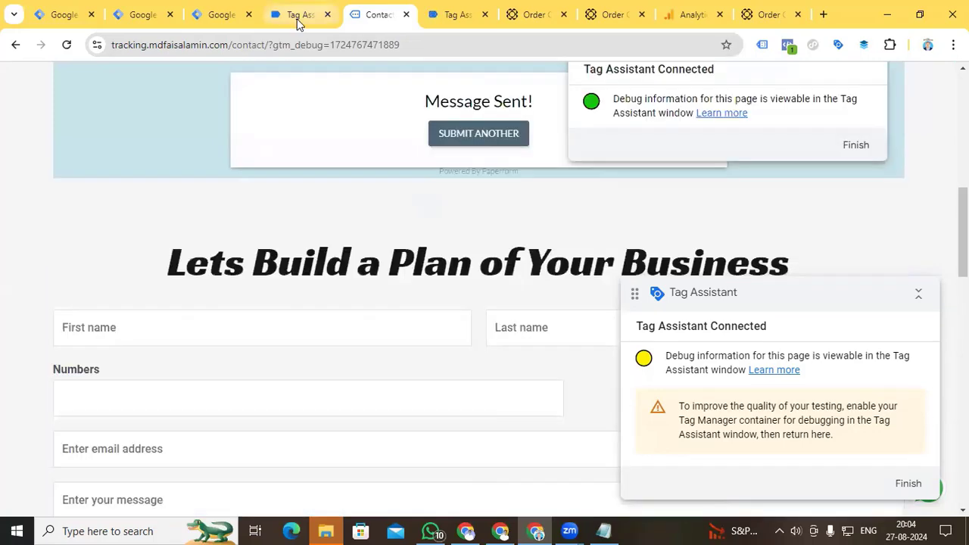
In Tag Assistant, examine the firing details of the IFrame Form submit for GA4 tag and the iframeFormSubmit event
{"action": "scroll", "coordinate": [458, 278], "scroll_direction": "down", "scroll_amount": 1}
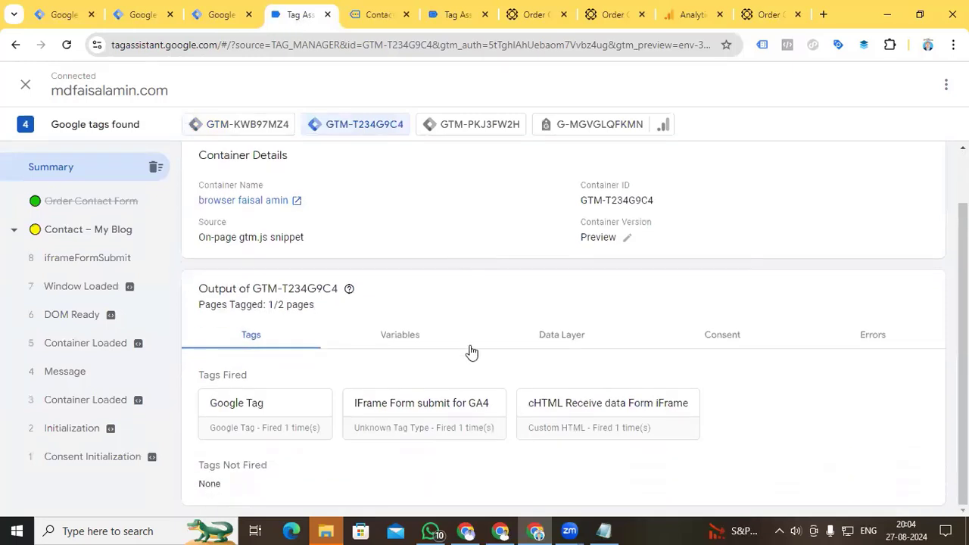
{"action": "left_click", "coordinate": [399, 425]}
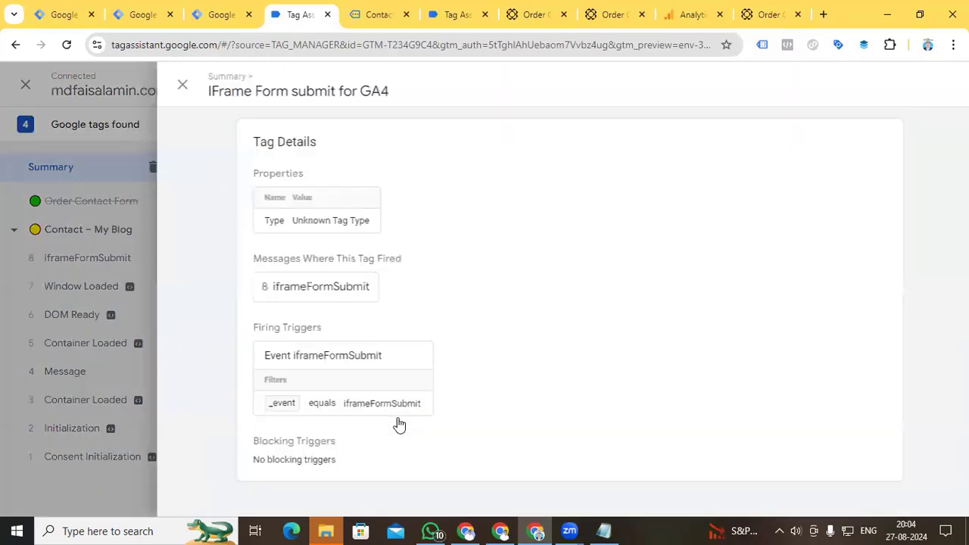
{"action": "left_click", "coordinate": [169, 84]}
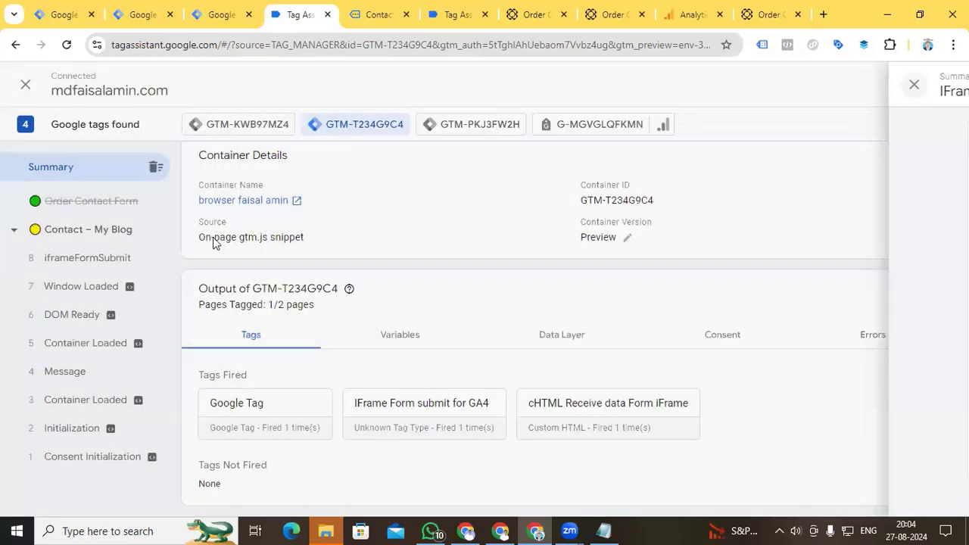
{"action": "left_click", "coordinate": [97, 259]}
{"action": "left_click", "coordinate": [364, 405]}
Switch to Google Analytics and examine the iframeFormSubmit event's parameters in the property's DebugView
{"action": "left_click", "coordinate": [689, 19]}
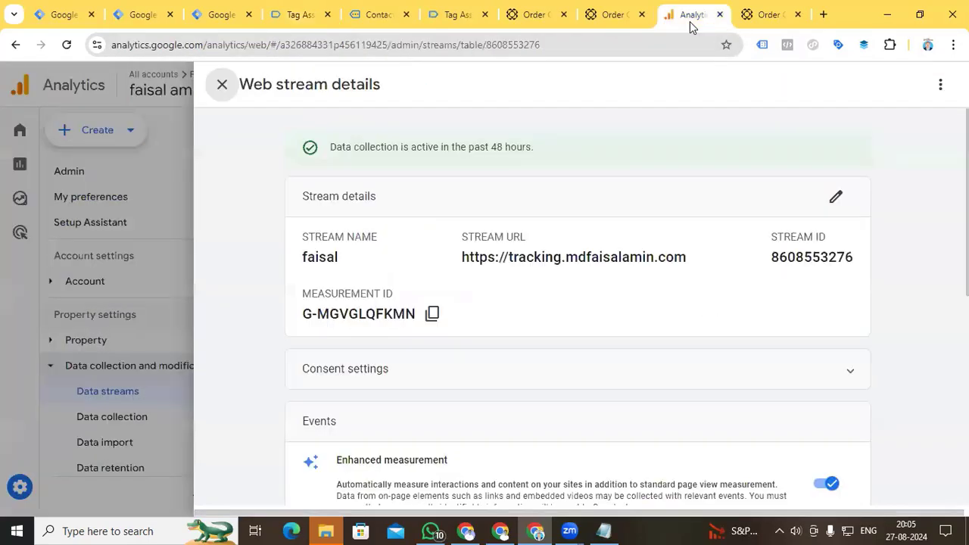
{"action": "left_click", "coordinate": [221, 83]}
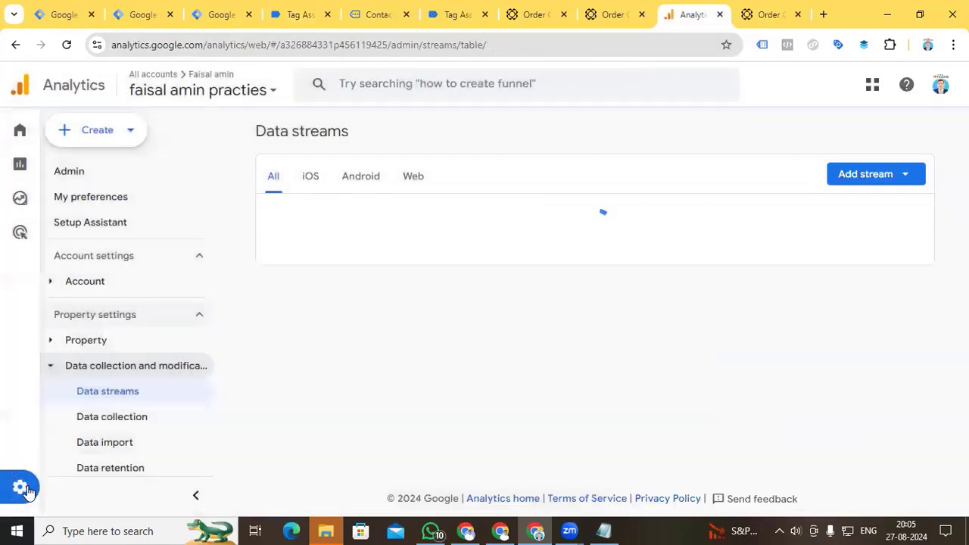
{"action": "left_click", "coordinate": [91, 489]}
{"action": "scroll", "coordinate": [363, 409], "scroll_direction": "down", "scroll_amount": 8}
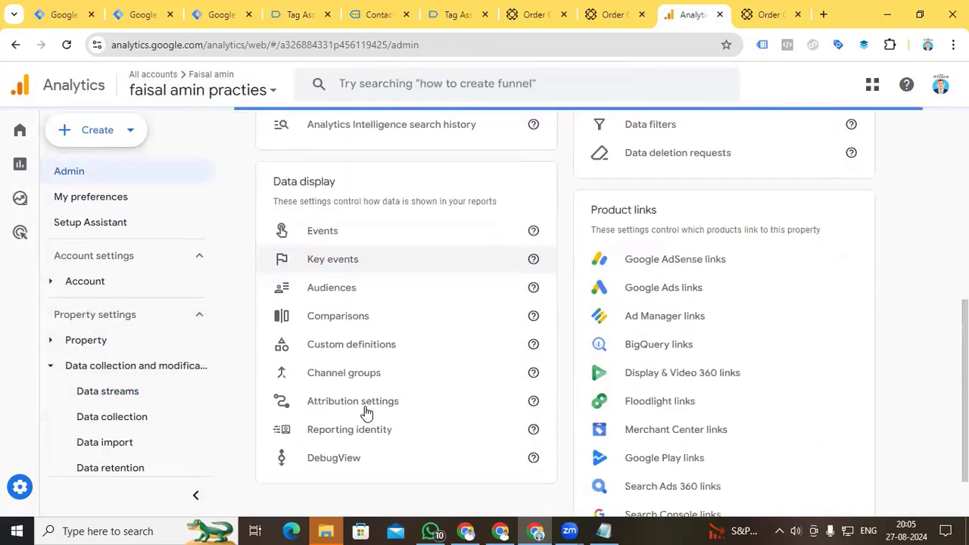
{"action": "left_click", "coordinate": [341, 462]}
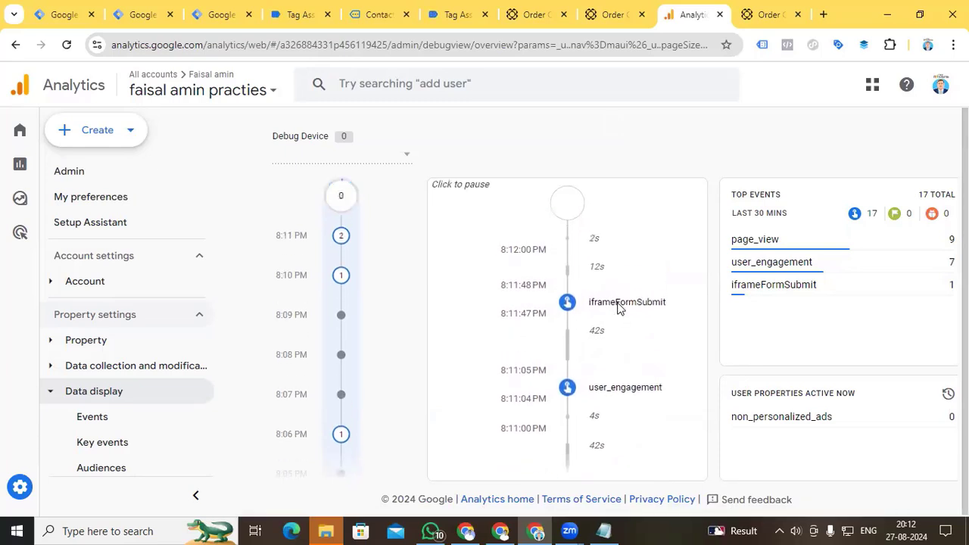
{"action": "left_click", "coordinate": [618, 304]}
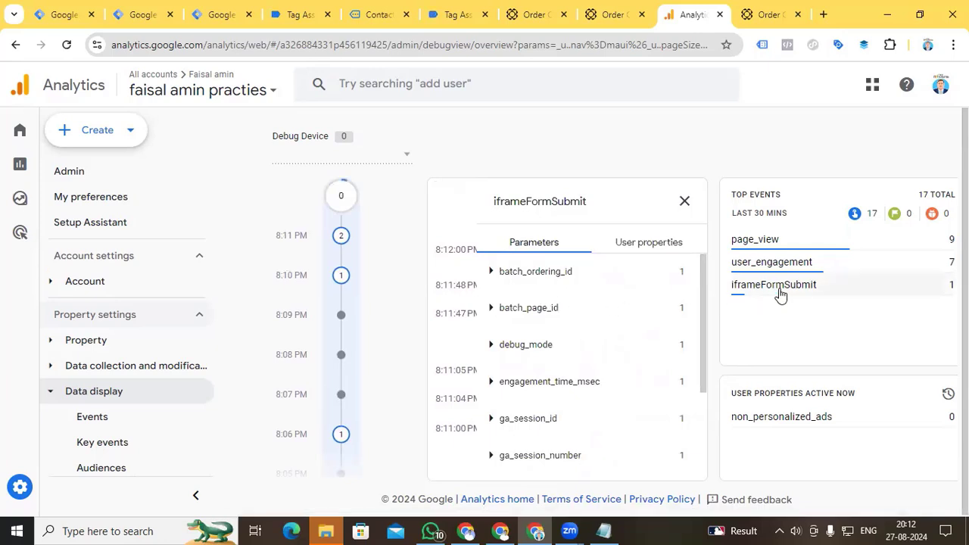